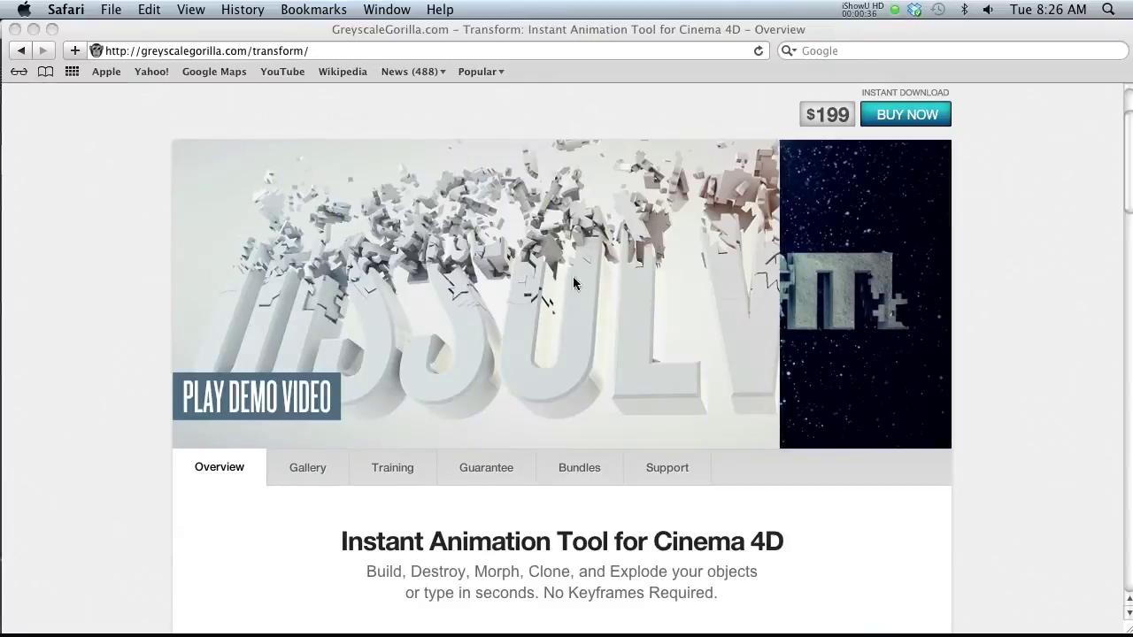
Step: Switch from Safari to Cinema 4D and its PixelLab text scene
left_click(295, 602)
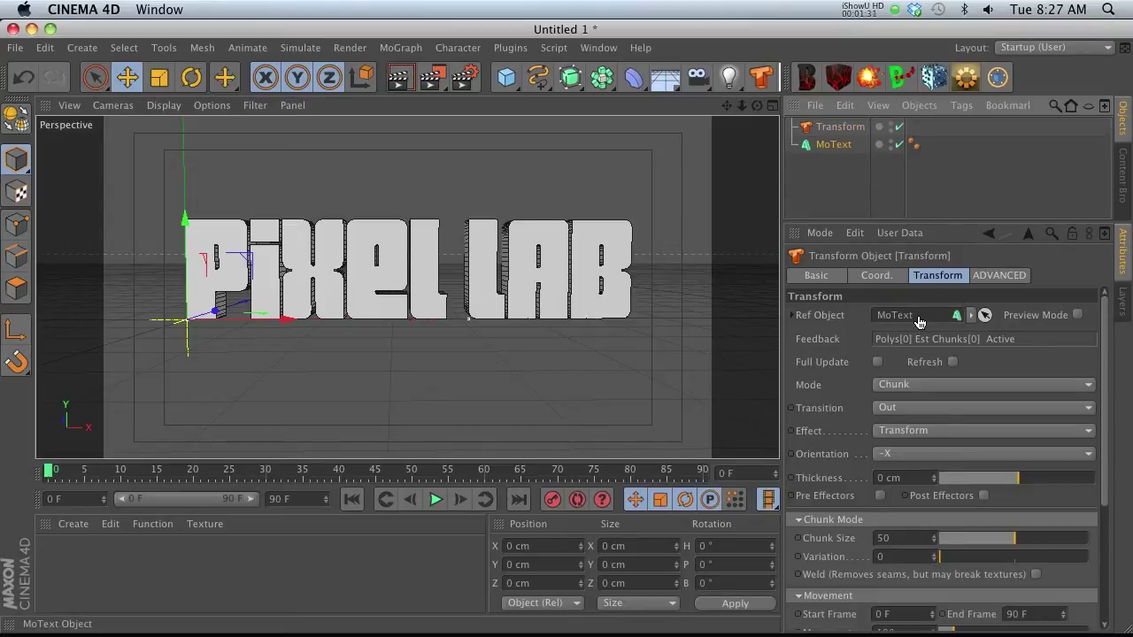
Step: Set the Transform to Cloner mode, refresh and preview it, then apply the Firework Two preset
left_click(982, 384)
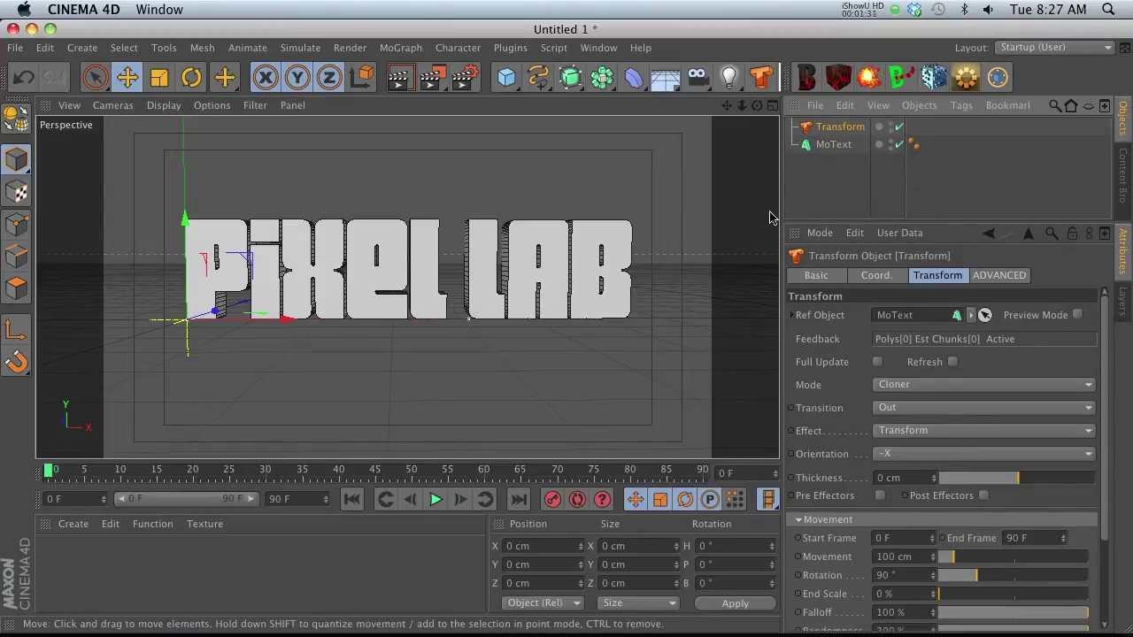
left_click(952, 362)
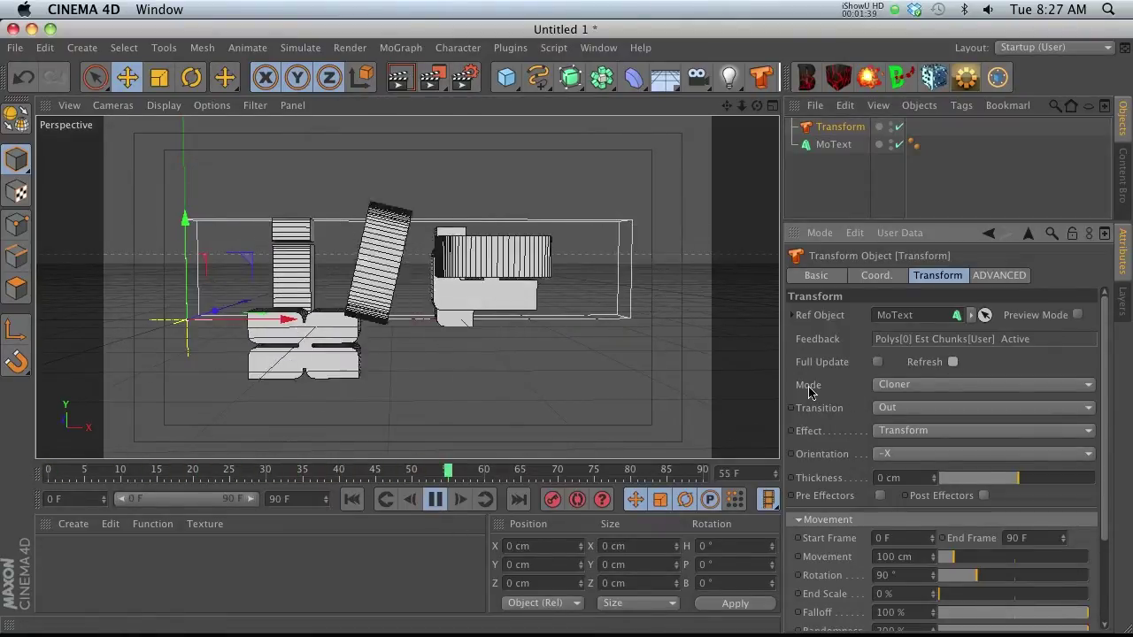
left_click(438, 500)
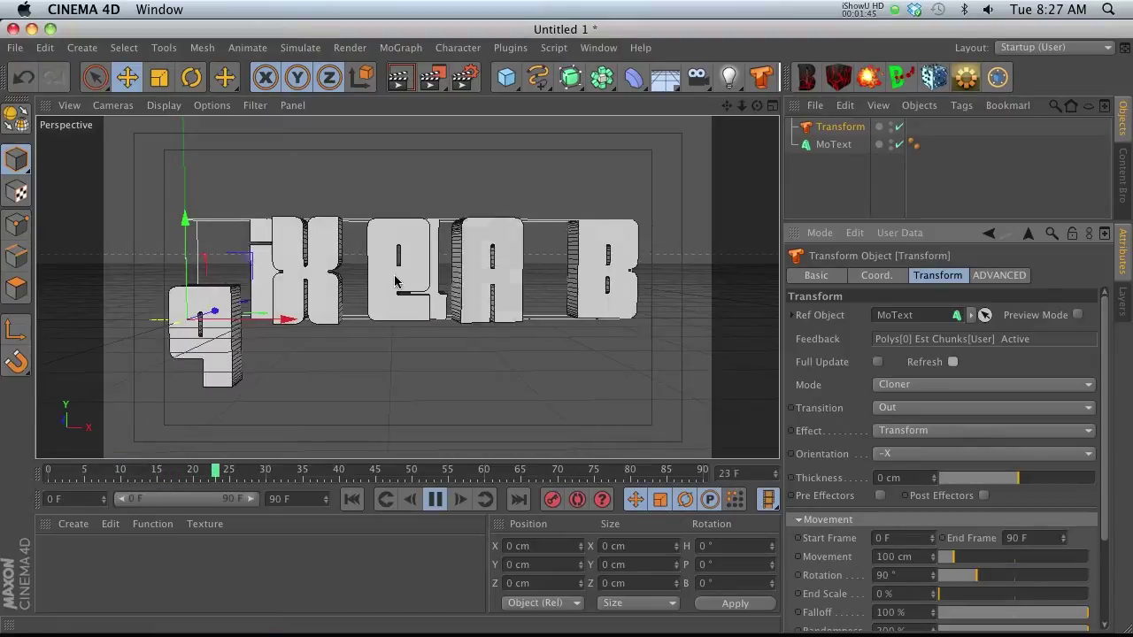
left_click(902, 431)
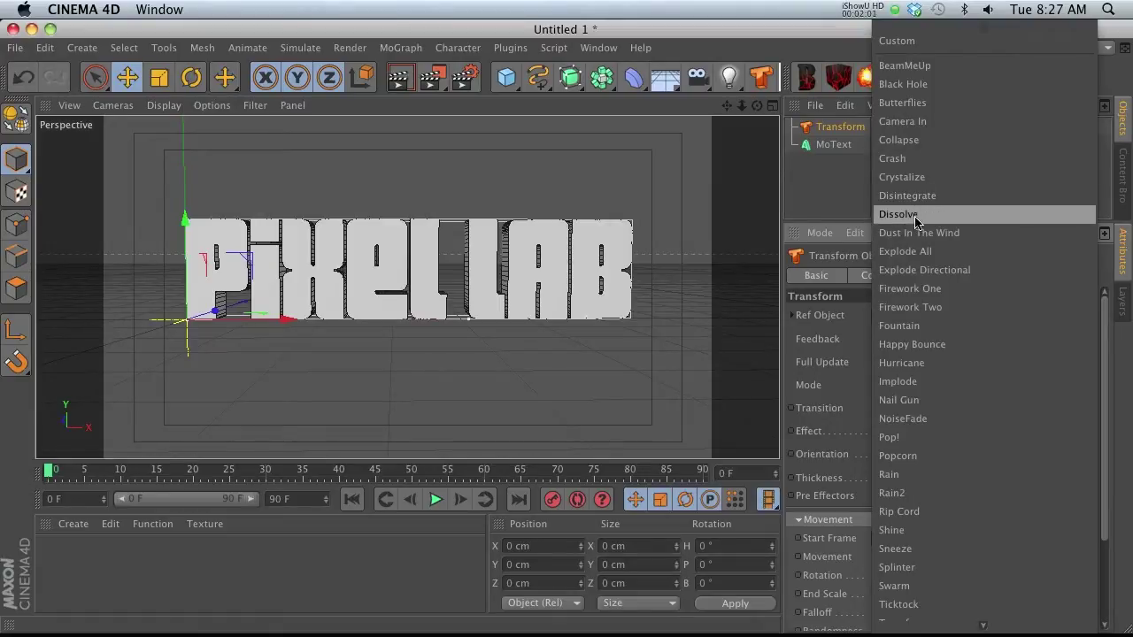
left_click(912, 307)
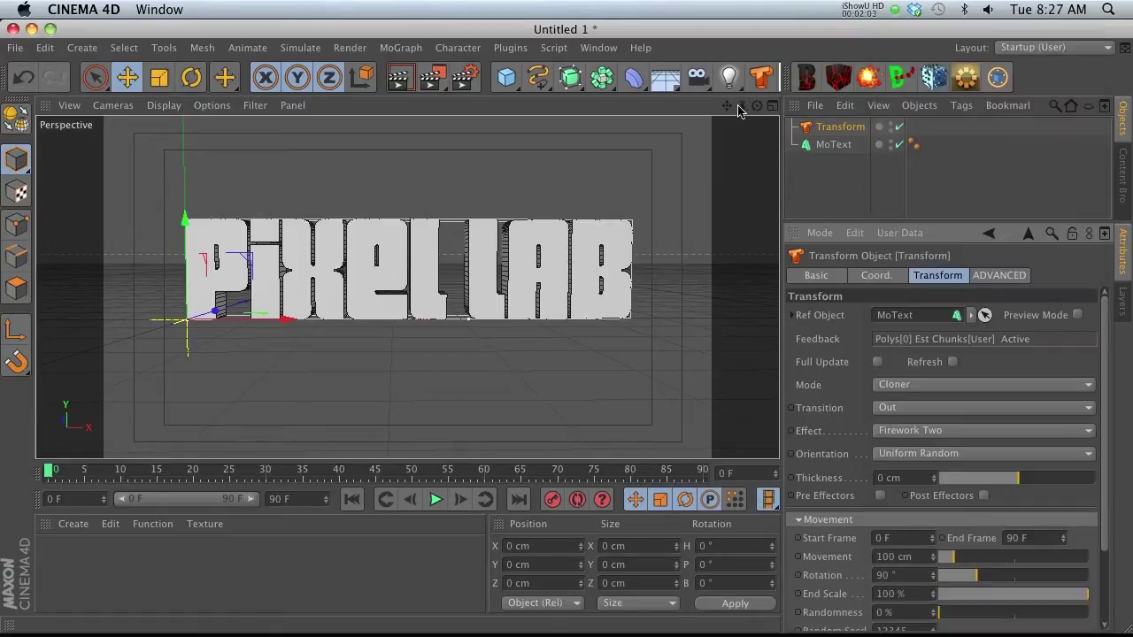
Step: Zoom out and play back the Firework Two burst of PixelLab chunks
left_click_drag(742, 105, 560, 332)
left_click_drag(727, 105, 569, 331)
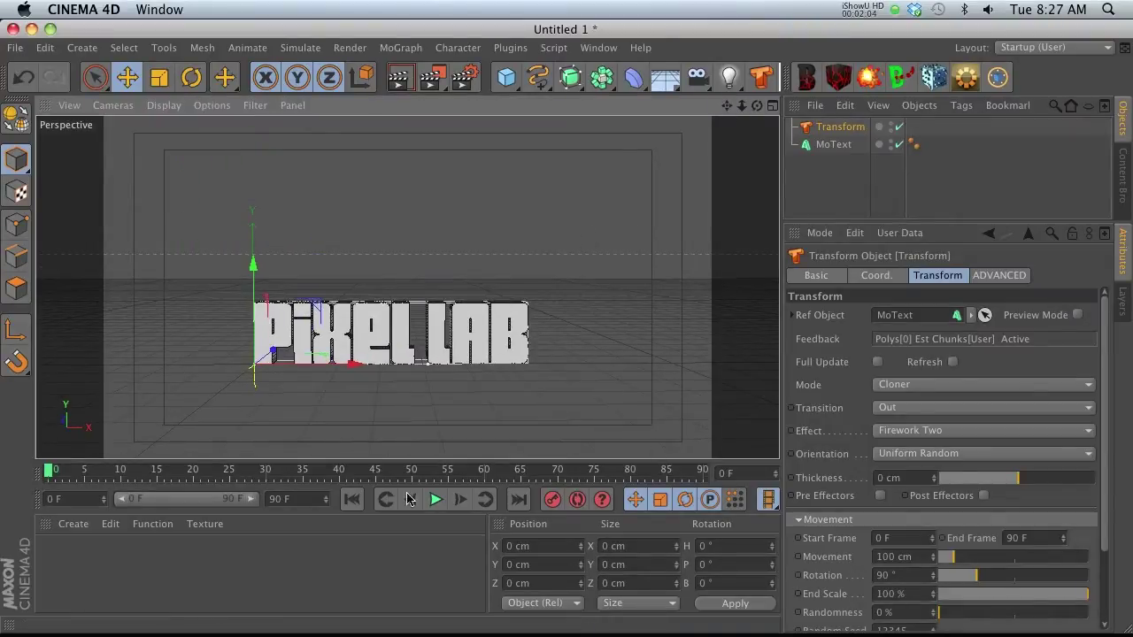
left_click(435, 499)
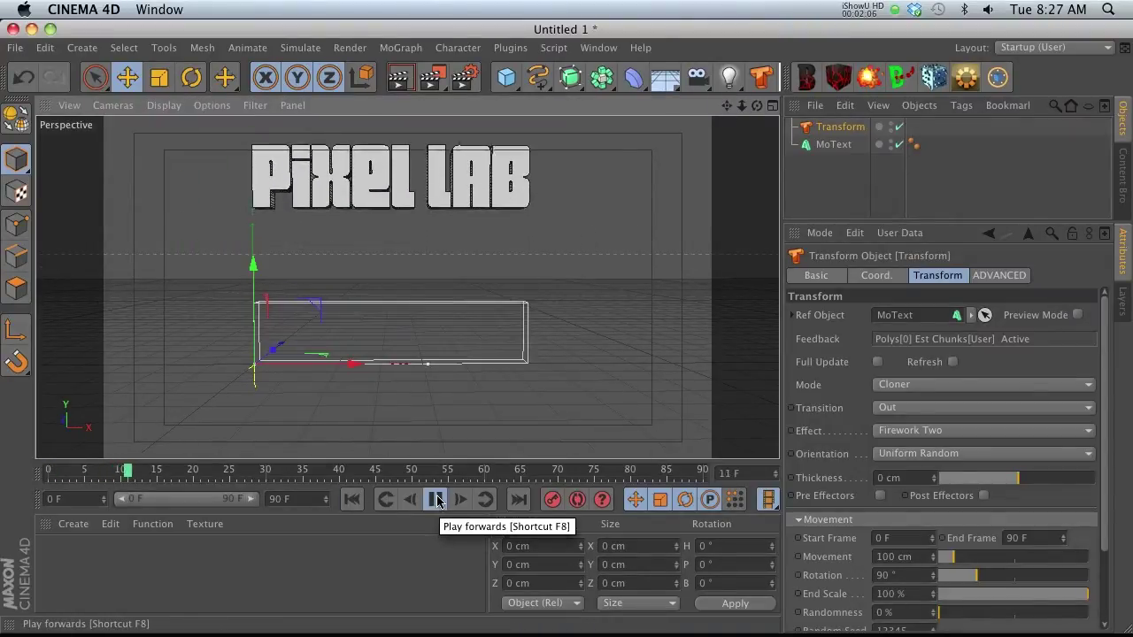
left_click_drag(727, 105, 549, 372)
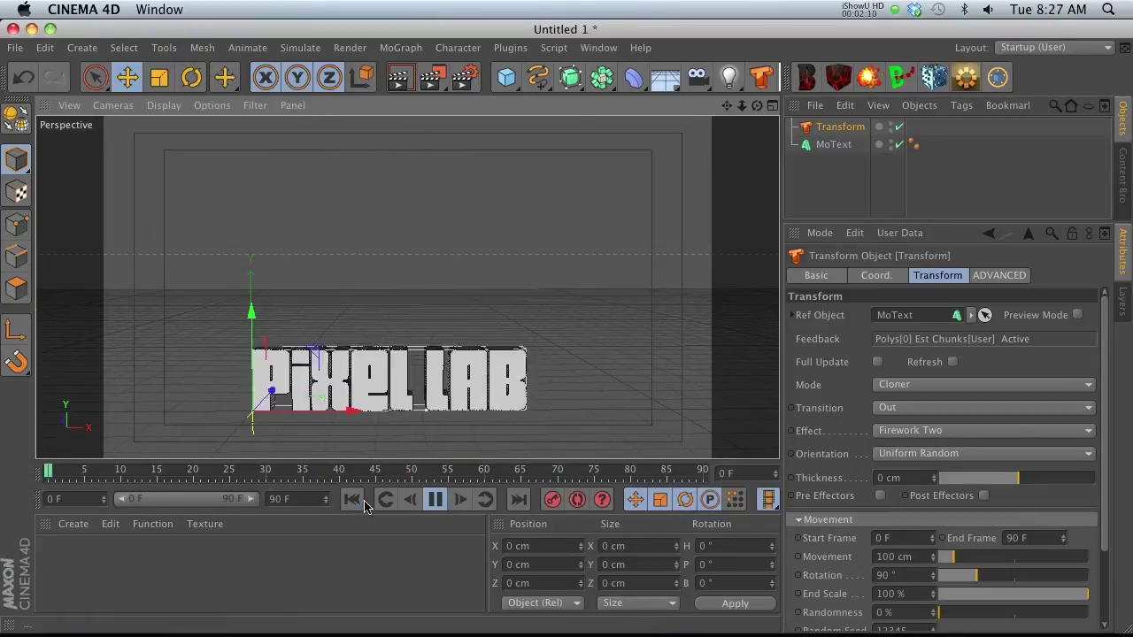
left_click(892, 432)
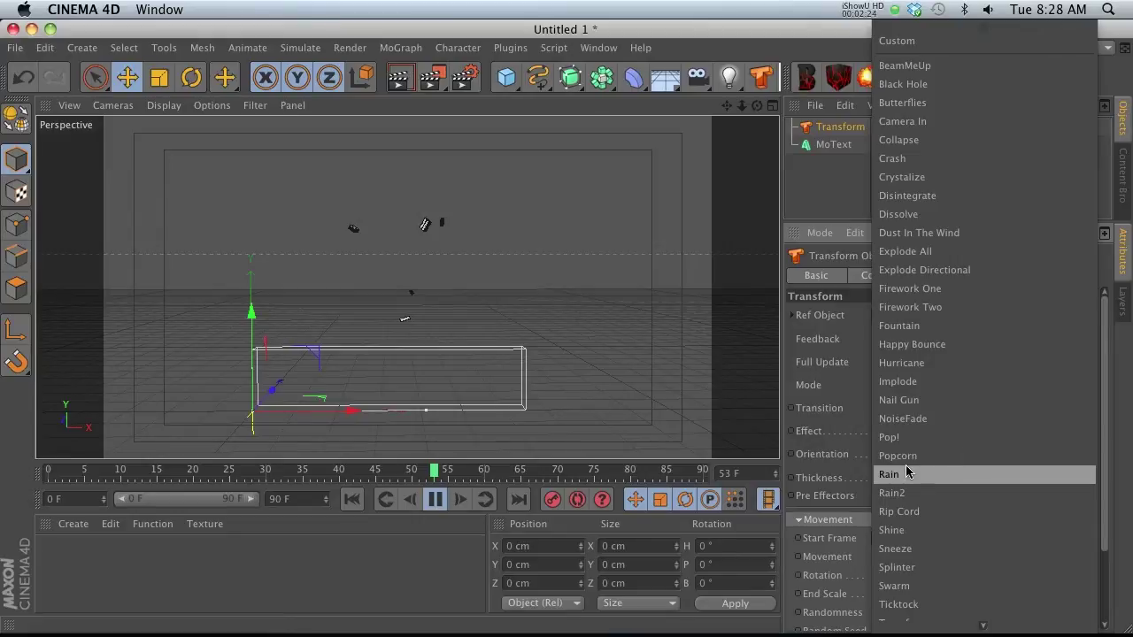
Step: Apply the Sneeze preset, reframe the text, and set Transition to In (Reverse)
left_click(911, 549)
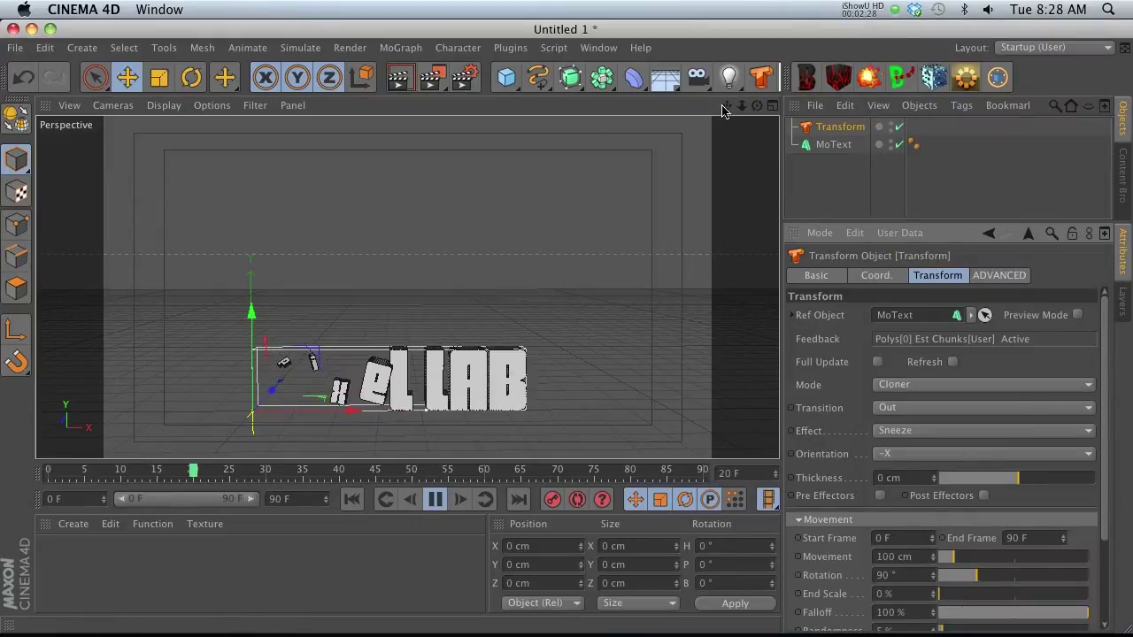
left_click_drag(726, 105, 569, 332)
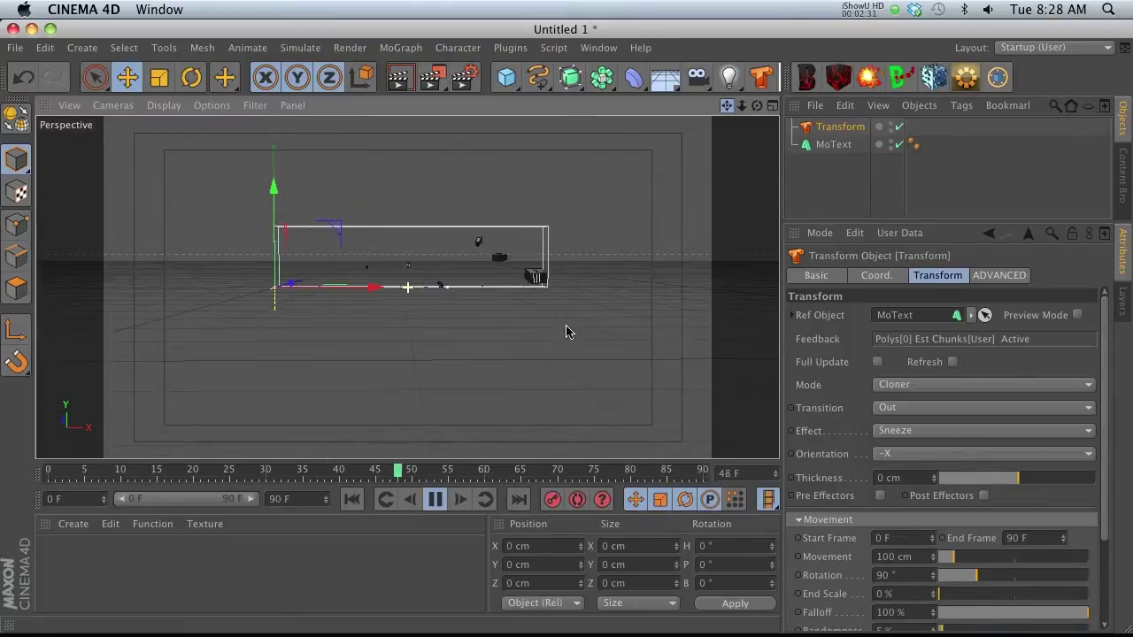
left_click_drag(749, 106, 567, 329)
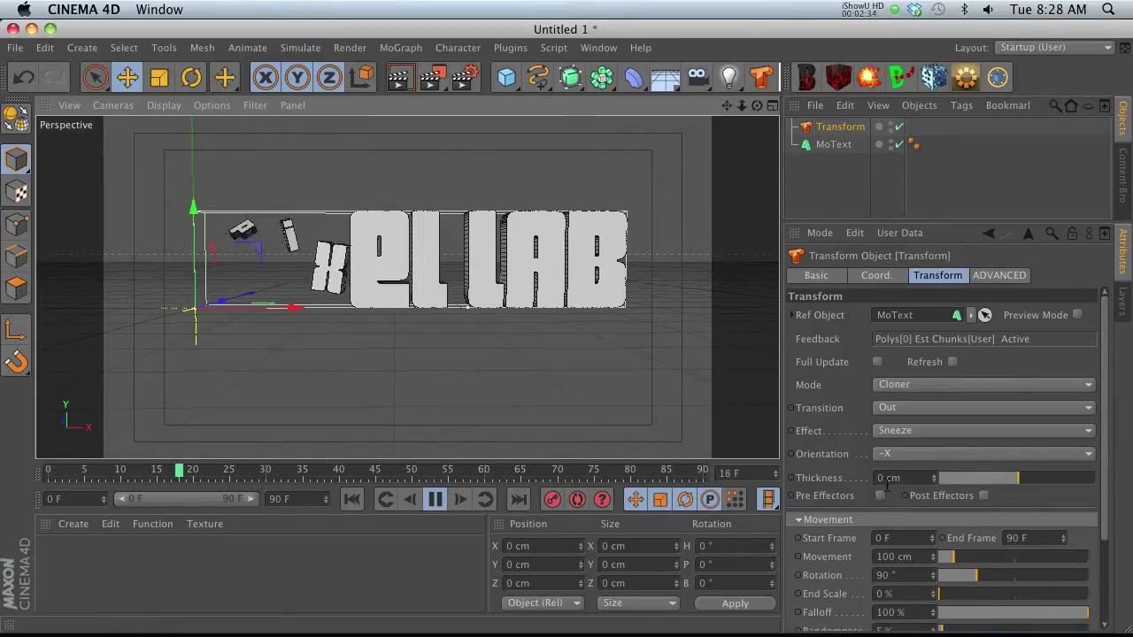
left_click(911, 408)
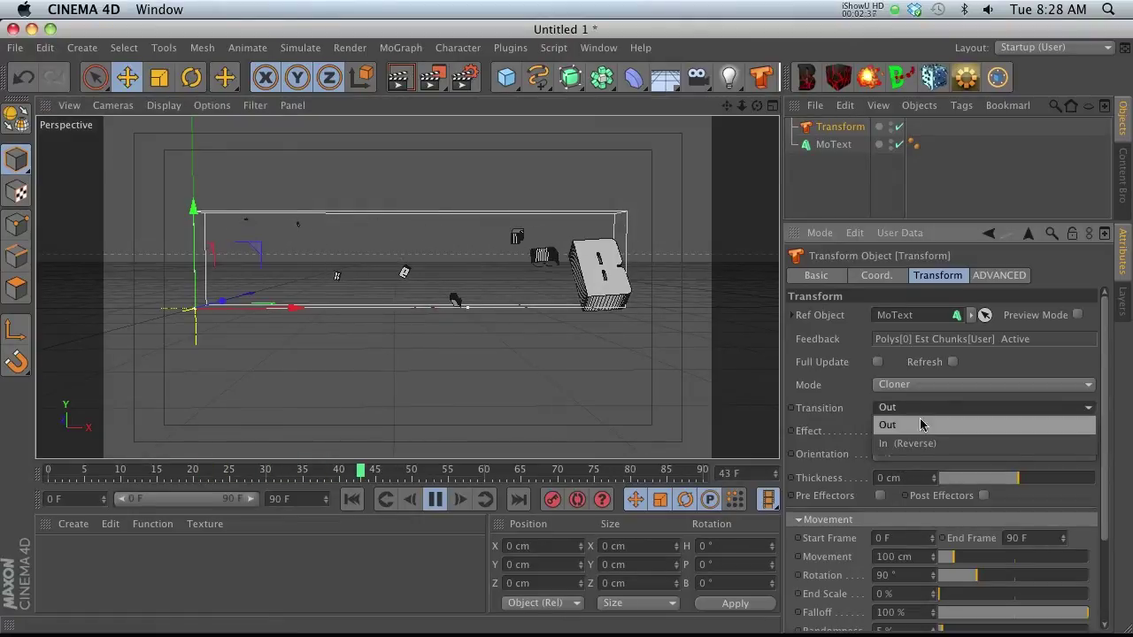
left_click(908, 444)
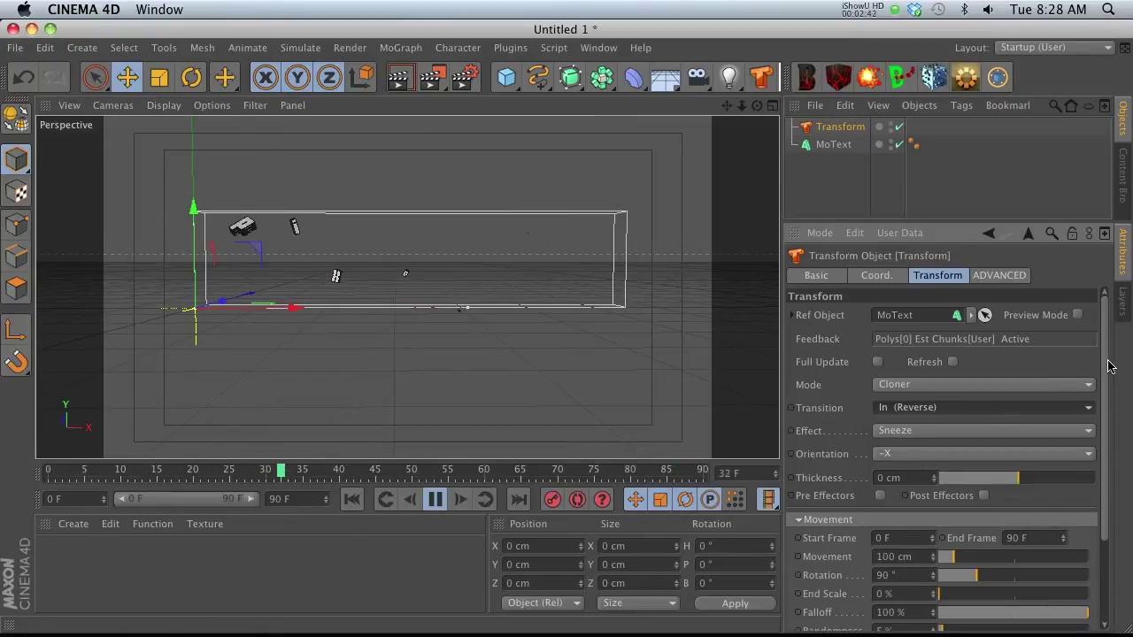
left_click(892, 454)
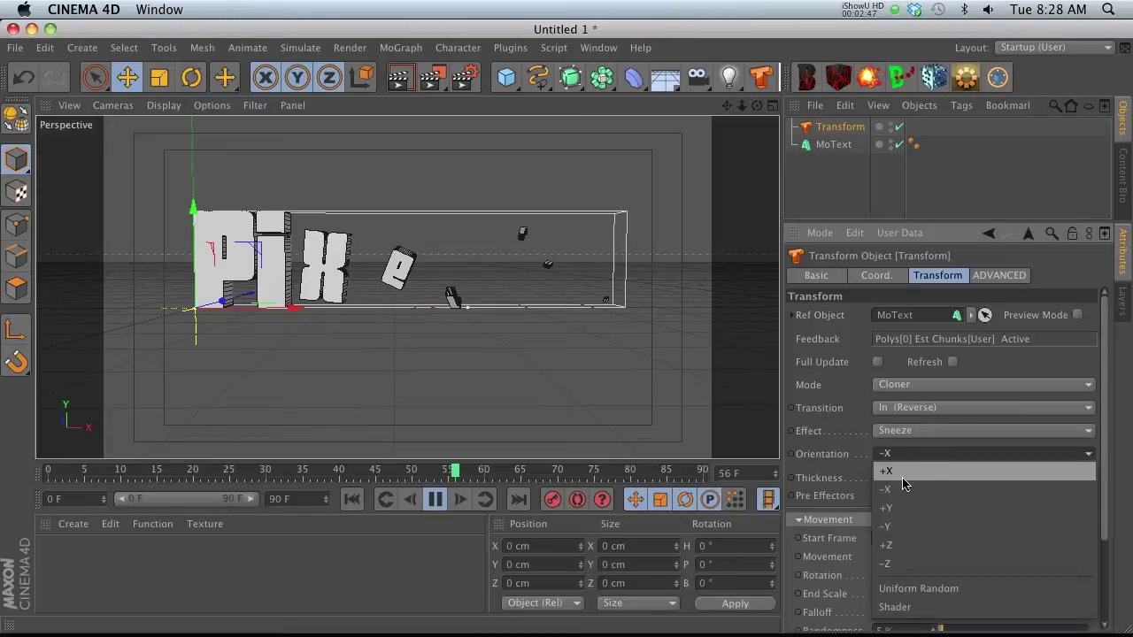
Step: Try -Y orientation, restore -X, and move to the Movement End Frame field
left_click(903, 527)
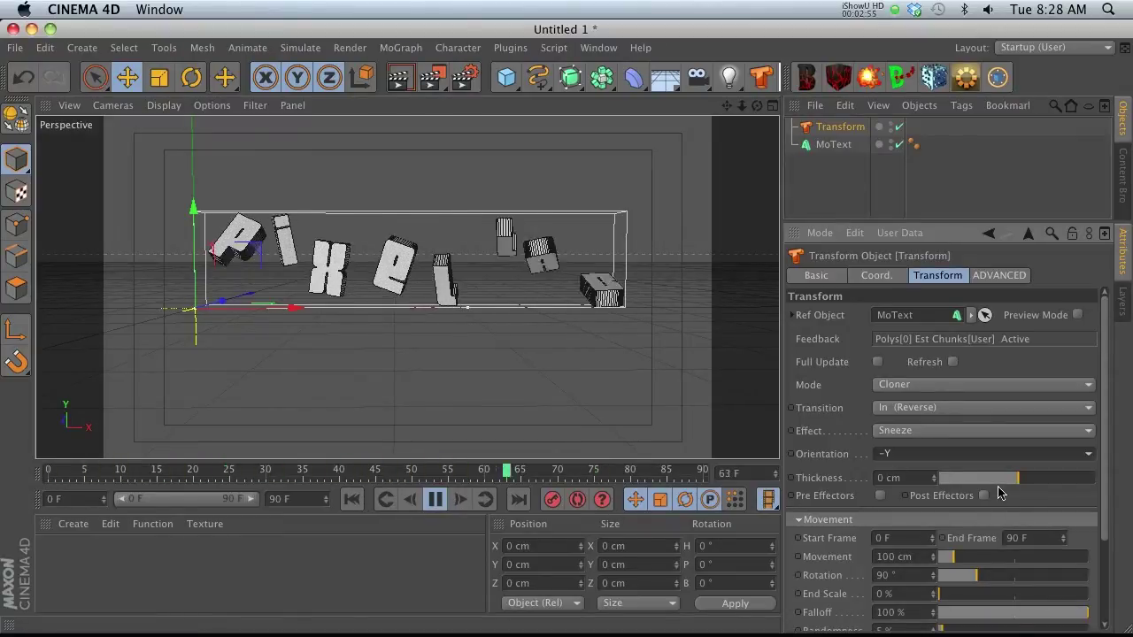
left_click(903, 459)
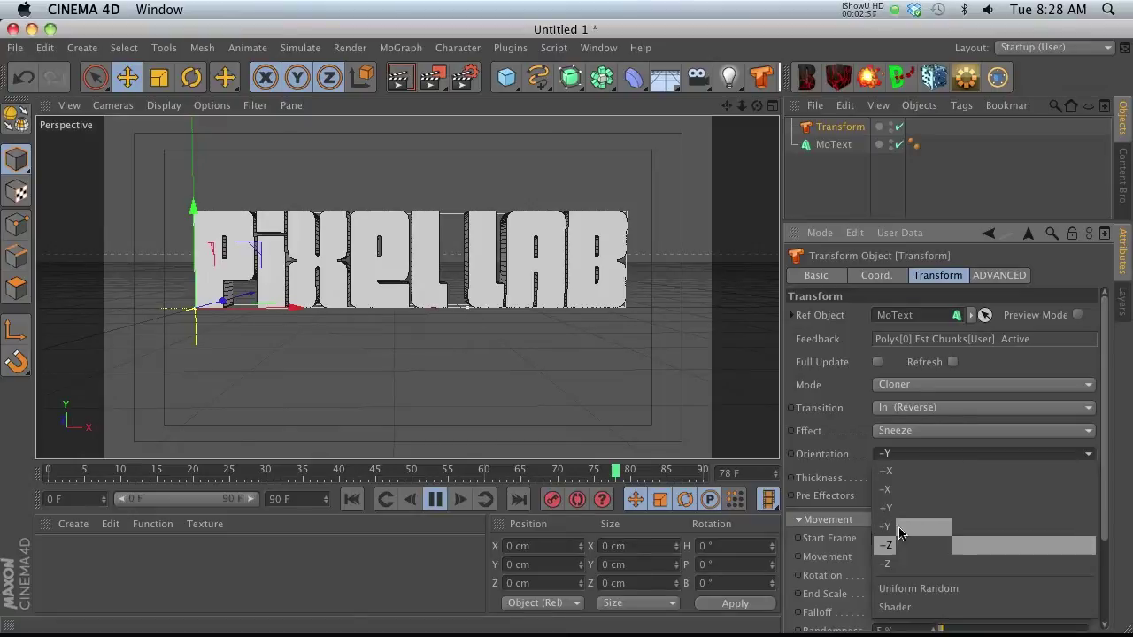
left_click(899, 493)
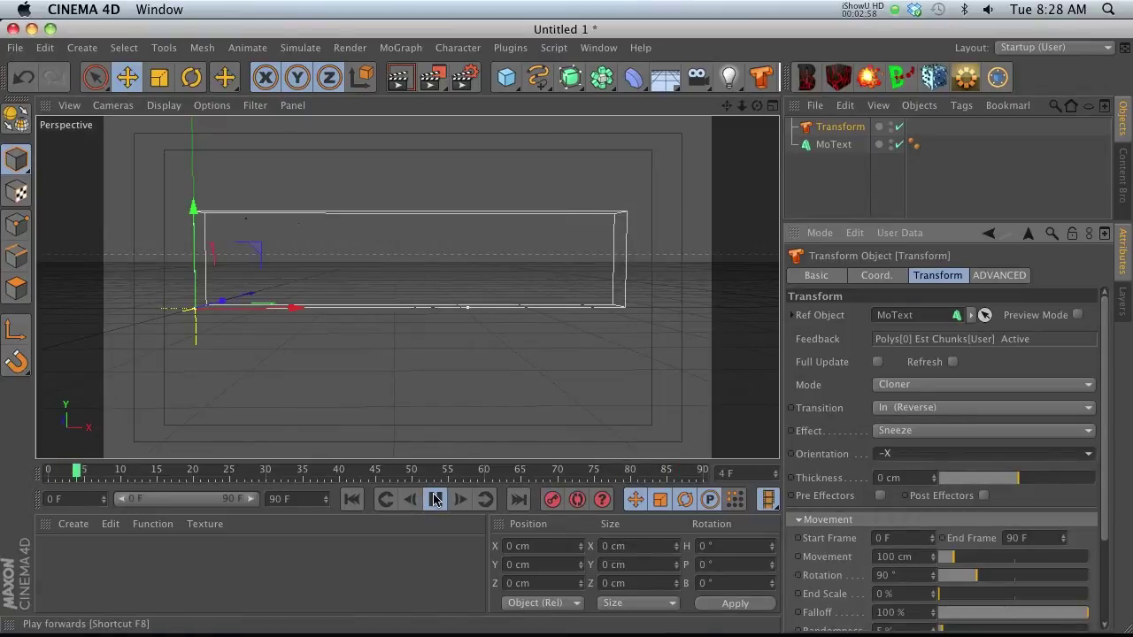
left_click_drag(1107, 440, 1106, 514)
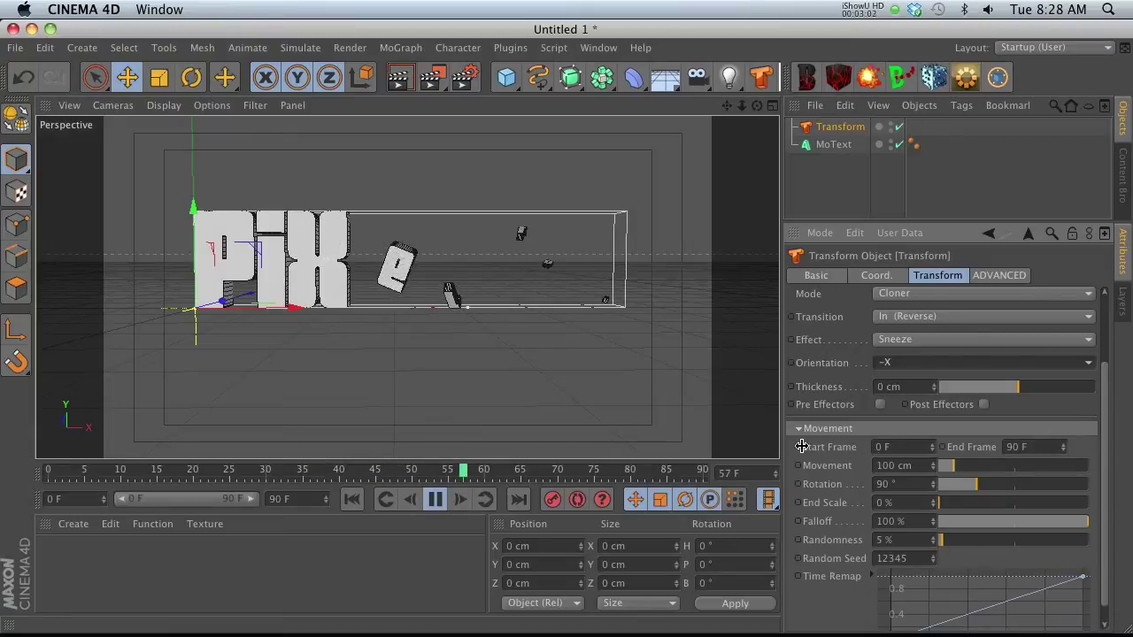
key("Tab")
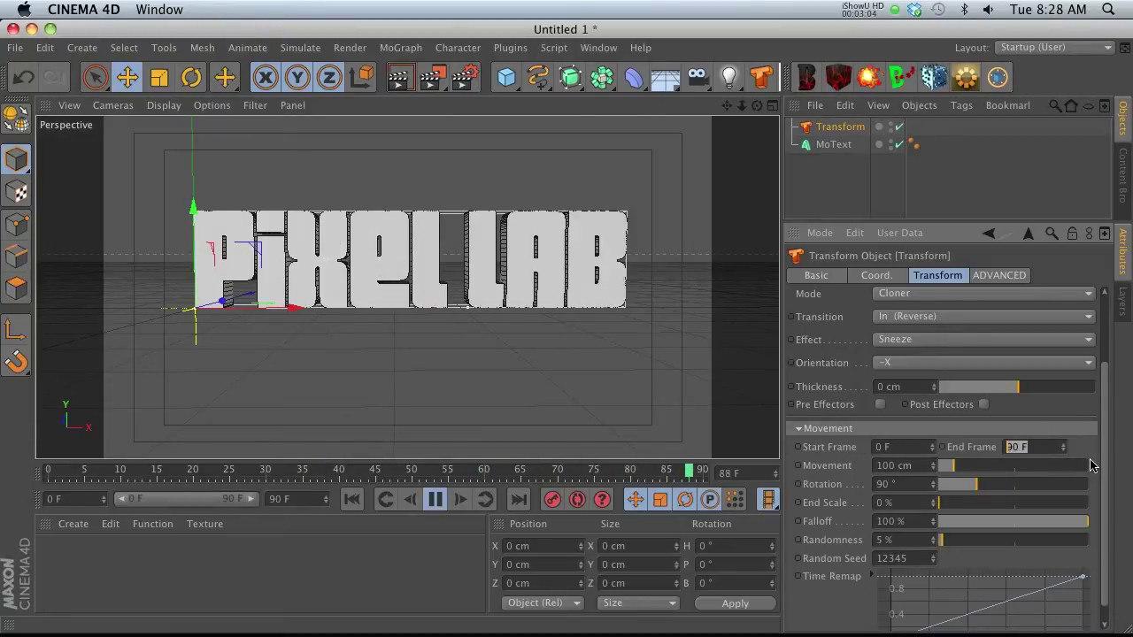
Step: Enter 4 in the End Frame field and pause the preview
type("4")
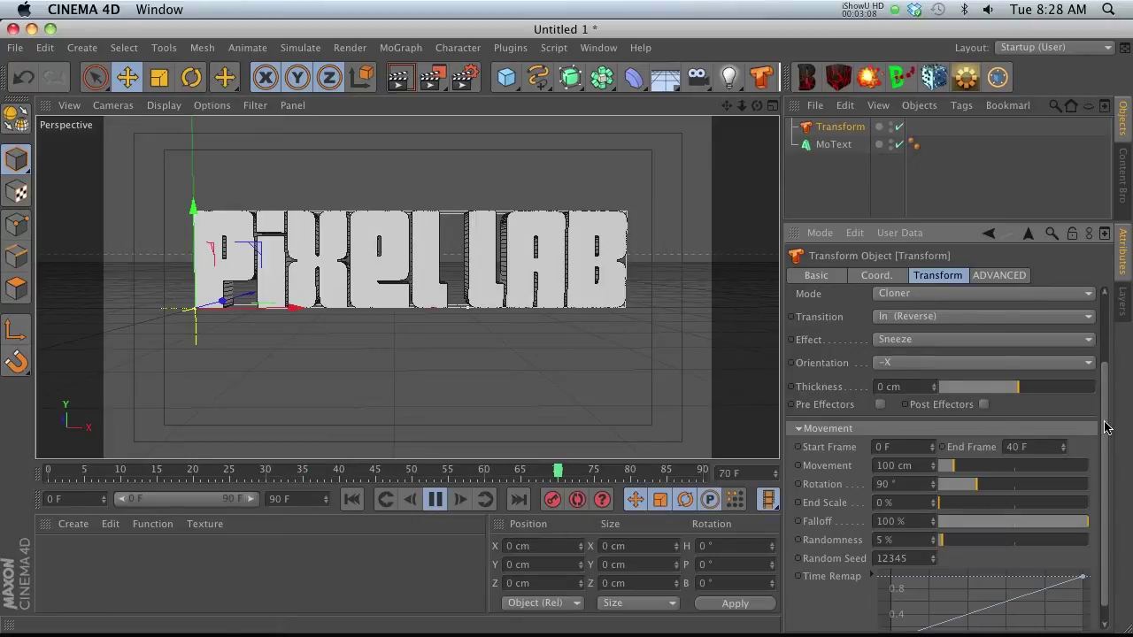
scroll(1105, 427, "down", 1)
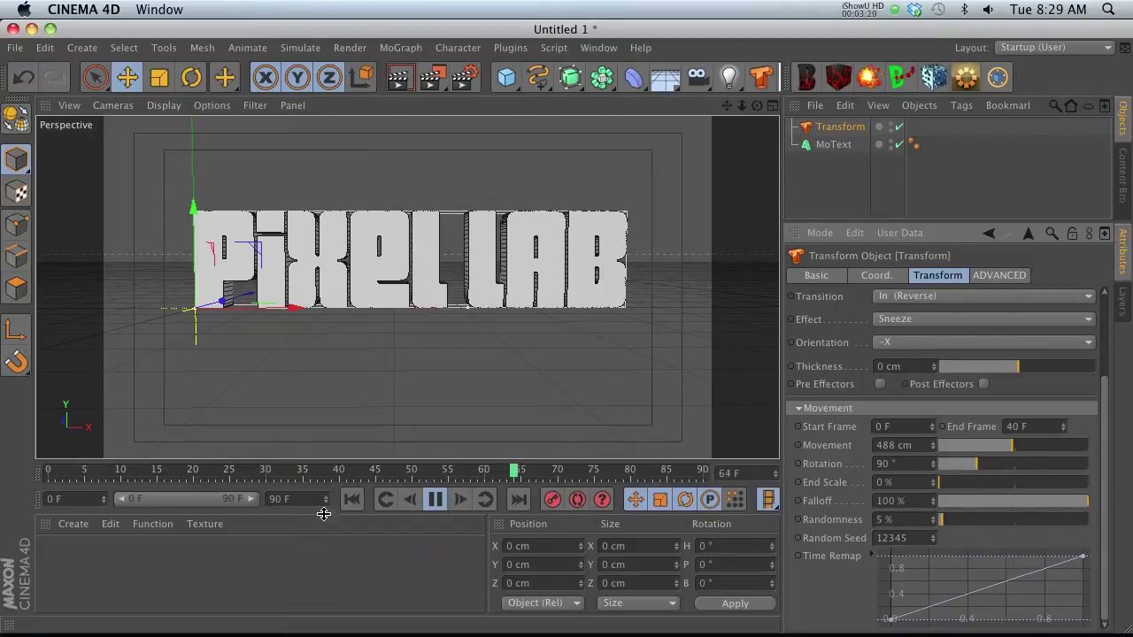
left_click(435, 500)
Step: Apply the Disintegrate preset and replay from frame 0 until the text reassembles
left_click(983, 431)
left_click(932, 195)
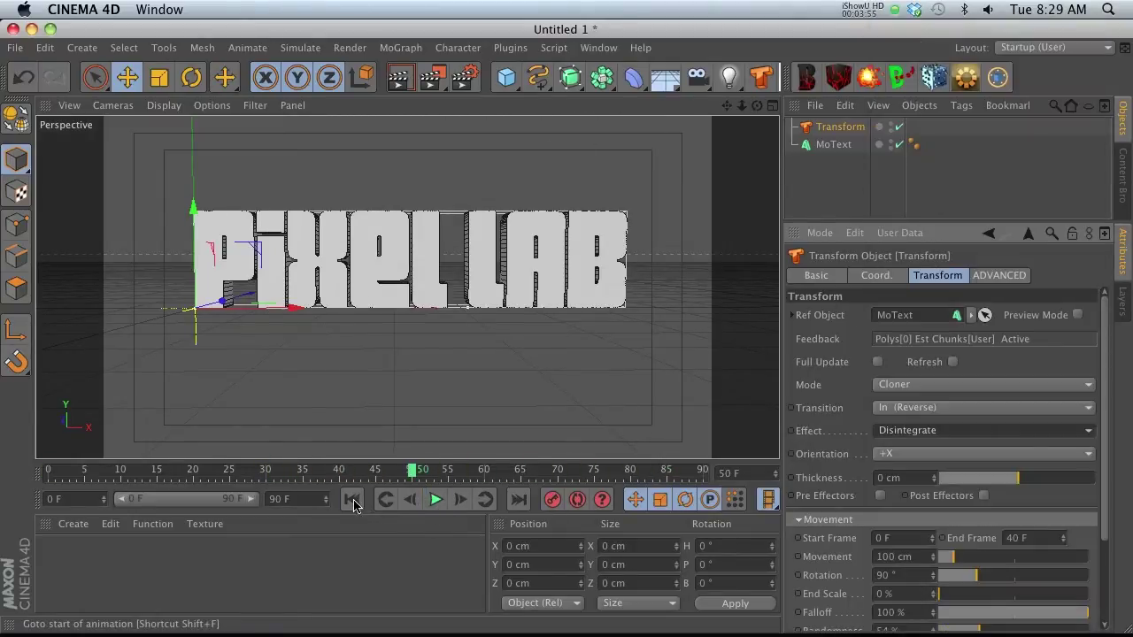
left_click(437, 501)
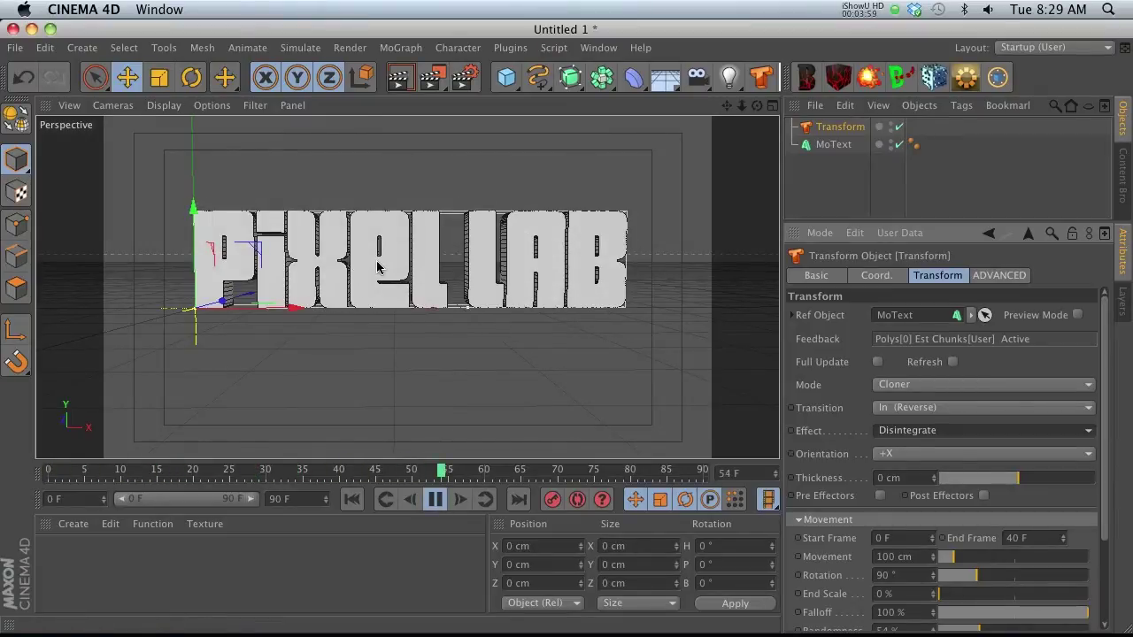
left_click(351, 499)
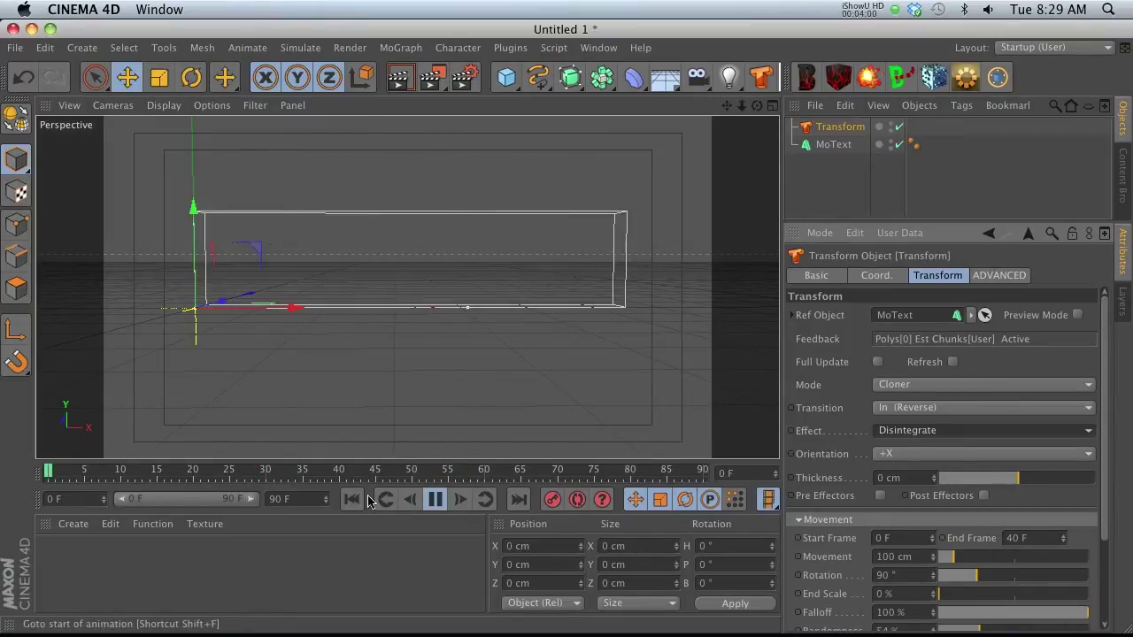
left_click(436, 501)
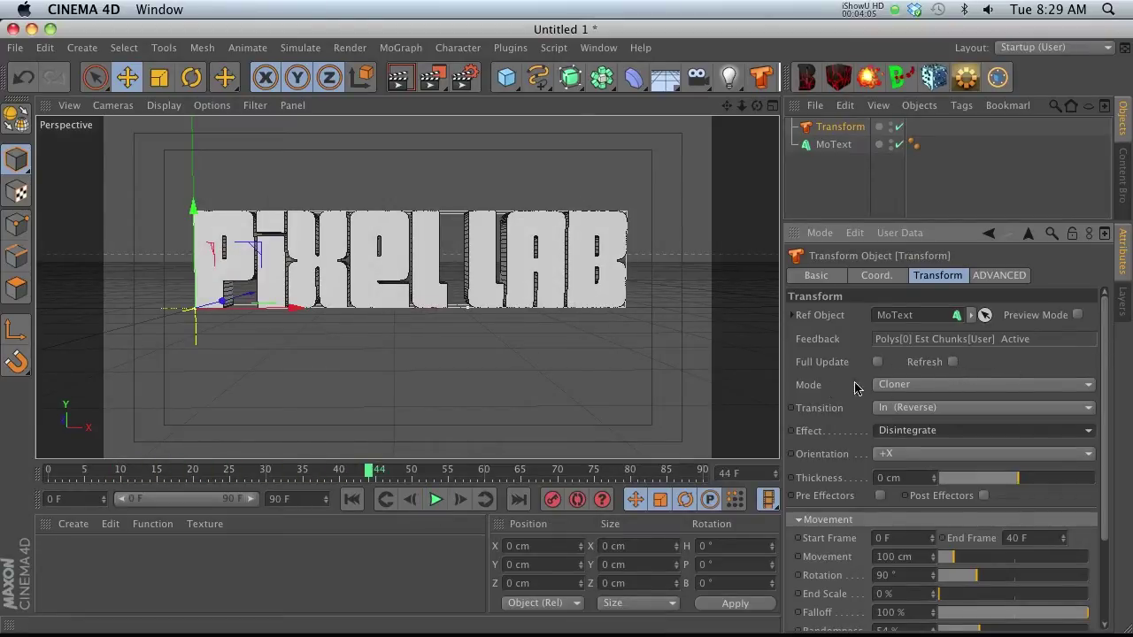
left_click(896, 386)
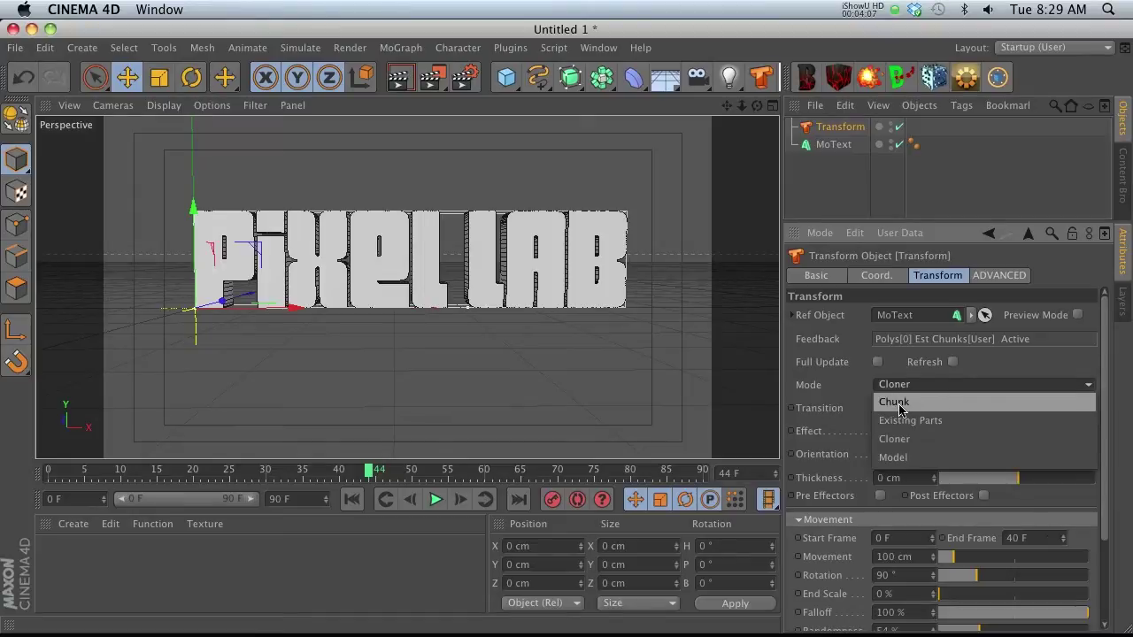
Step: Switch the Transform to Chunk mode, refresh the chunks, and preview it
left_click(903, 400)
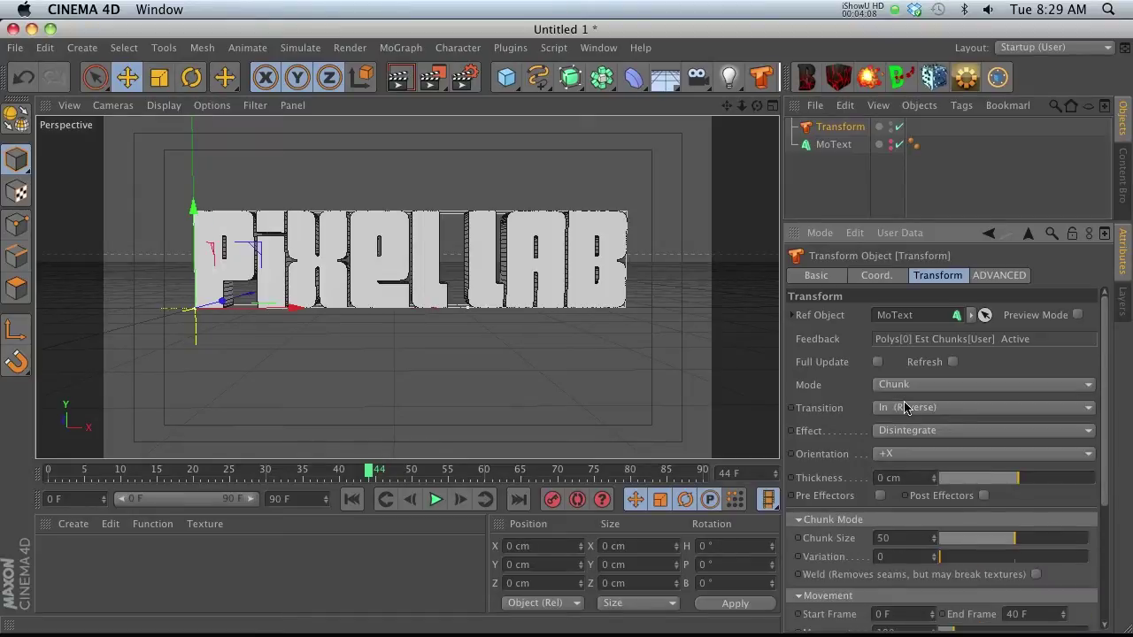
left_click(952, 362)
left_click(352, 500)
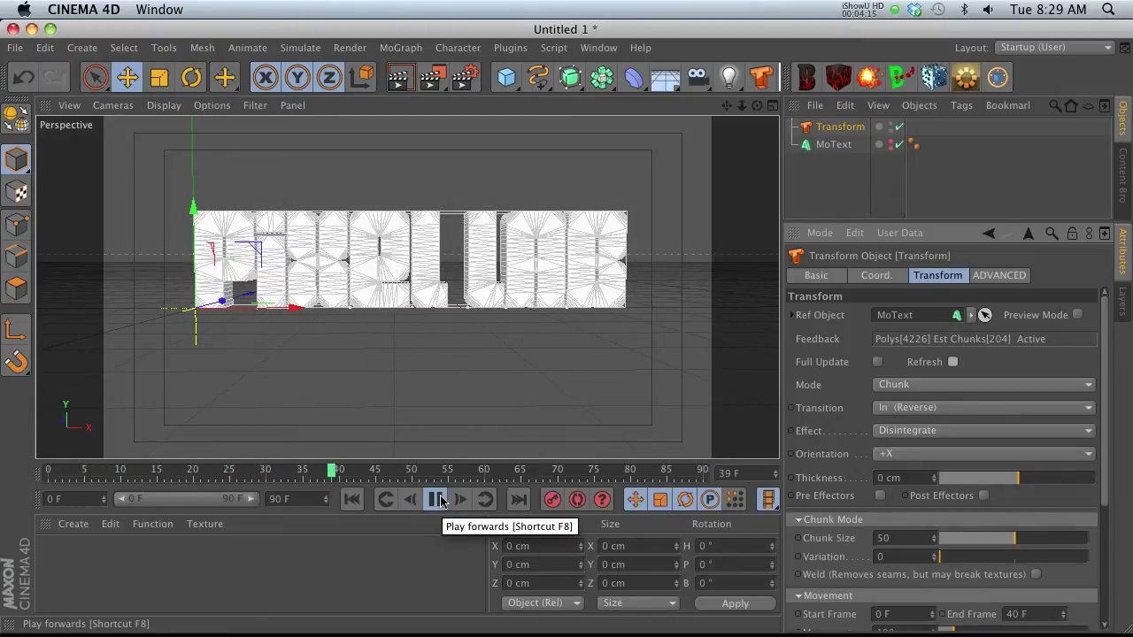
left_click(438, 500)
Step: Set Transition to Out, play the scattering chunks, and rewind to the start
left_click(892, 407)
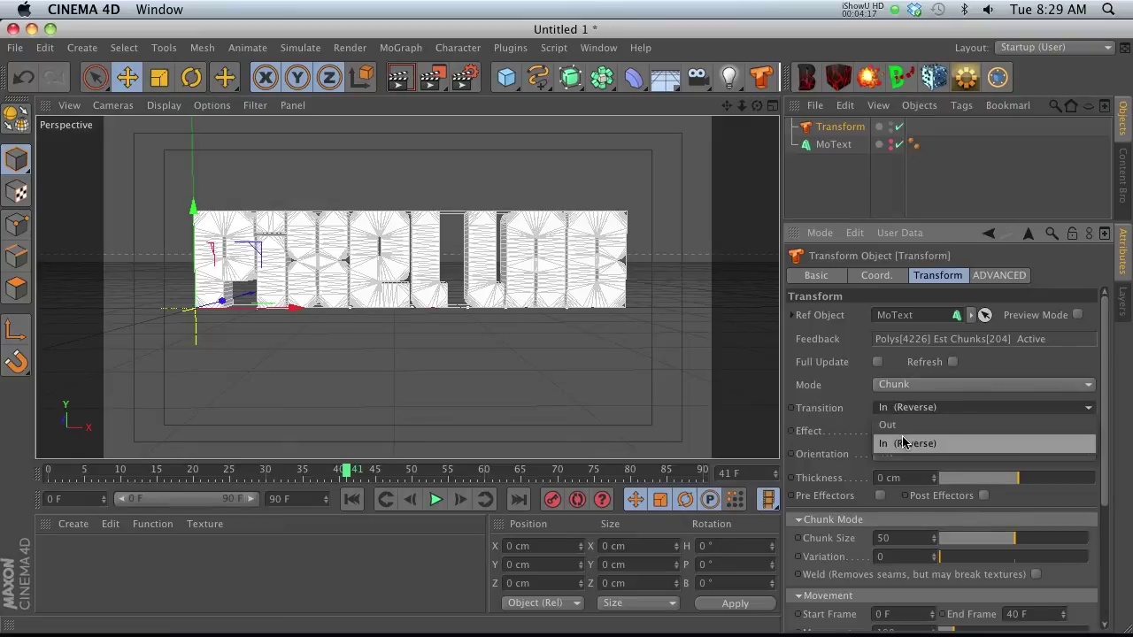
left_click(894, 425)
left_click(438, 501)
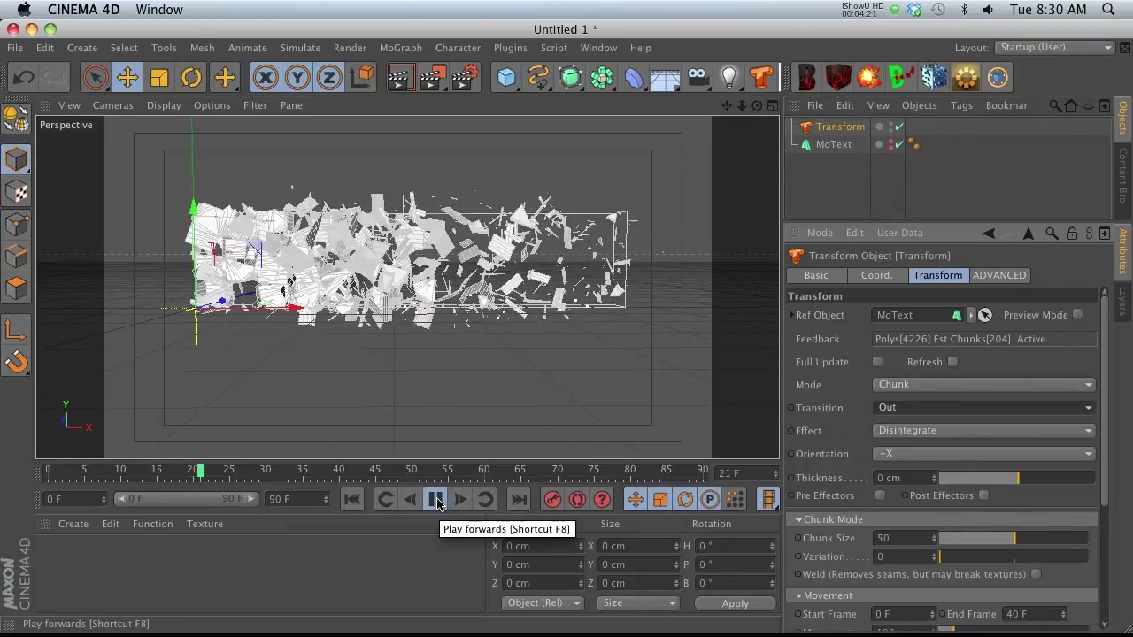
left_click(437, 500)
left_click(352, 501)
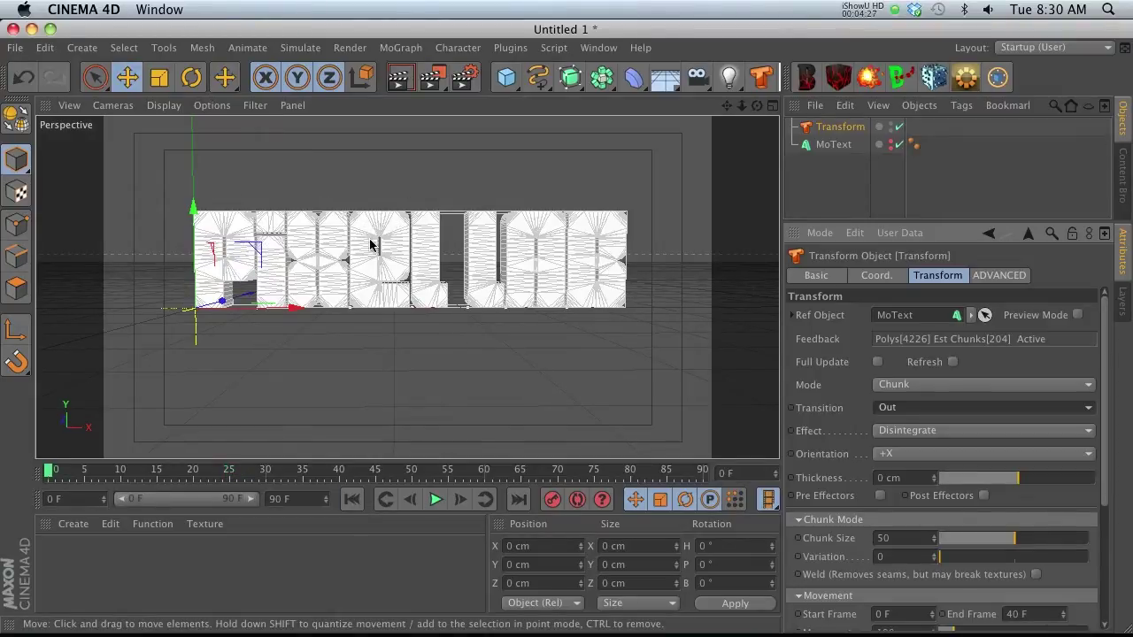
Step: Switch the Transform object to Model mode
left_click(834, 144)
left_click(839, 127)
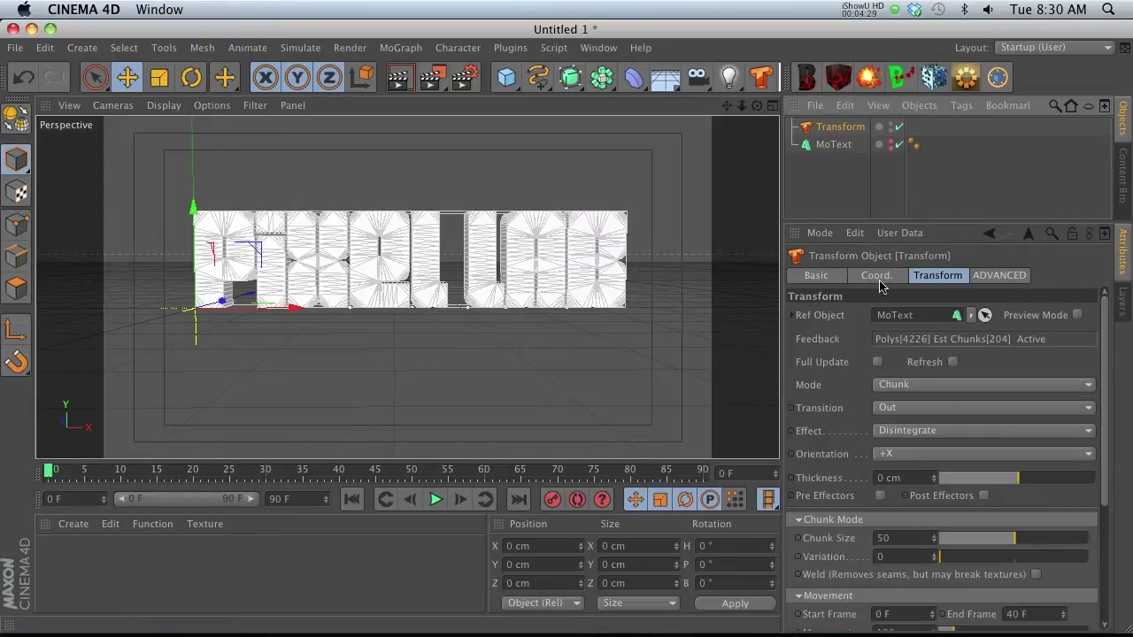
left_click(910, 387)
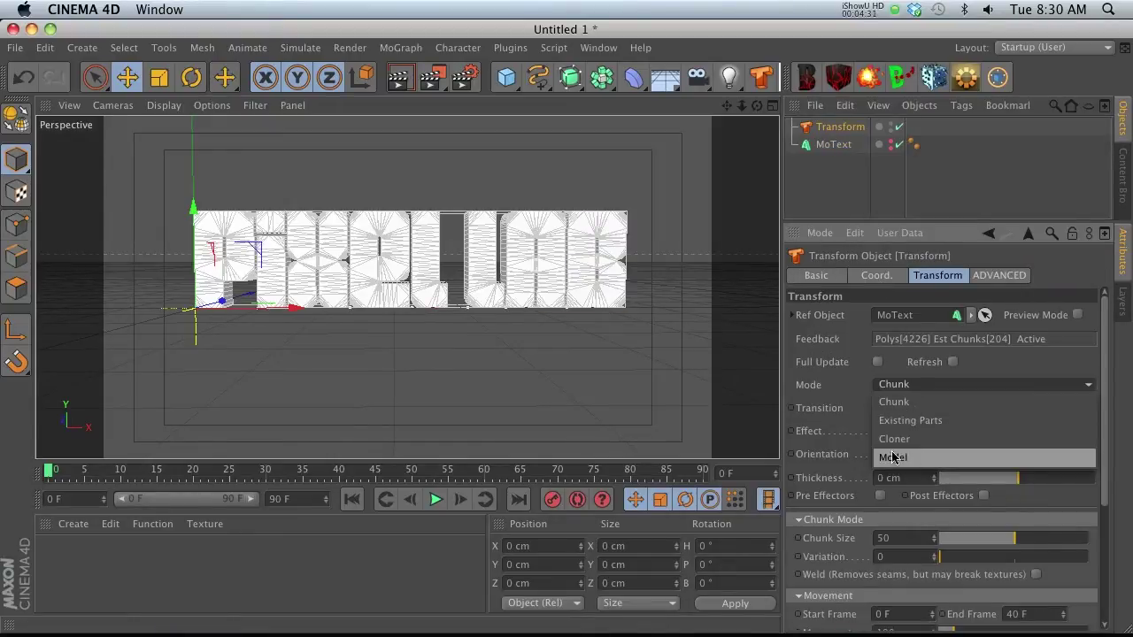
left_click(896, 457)
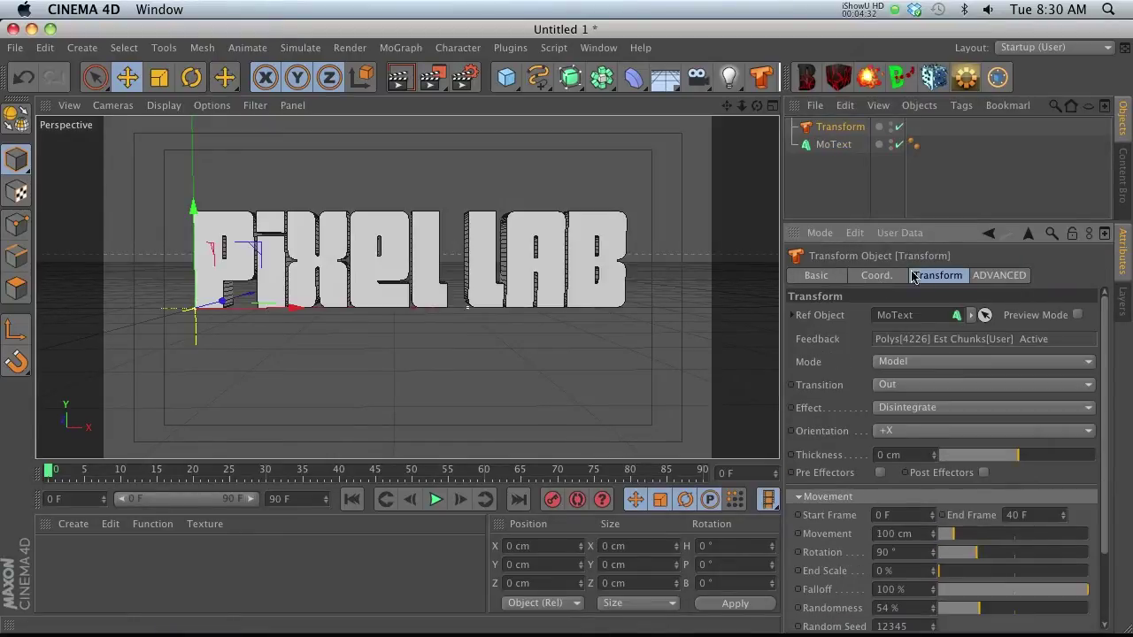
Step: Set the MoText caps to Quadrangles with Regular Grid enabled, then reselect Transform
left_click(832, 144)
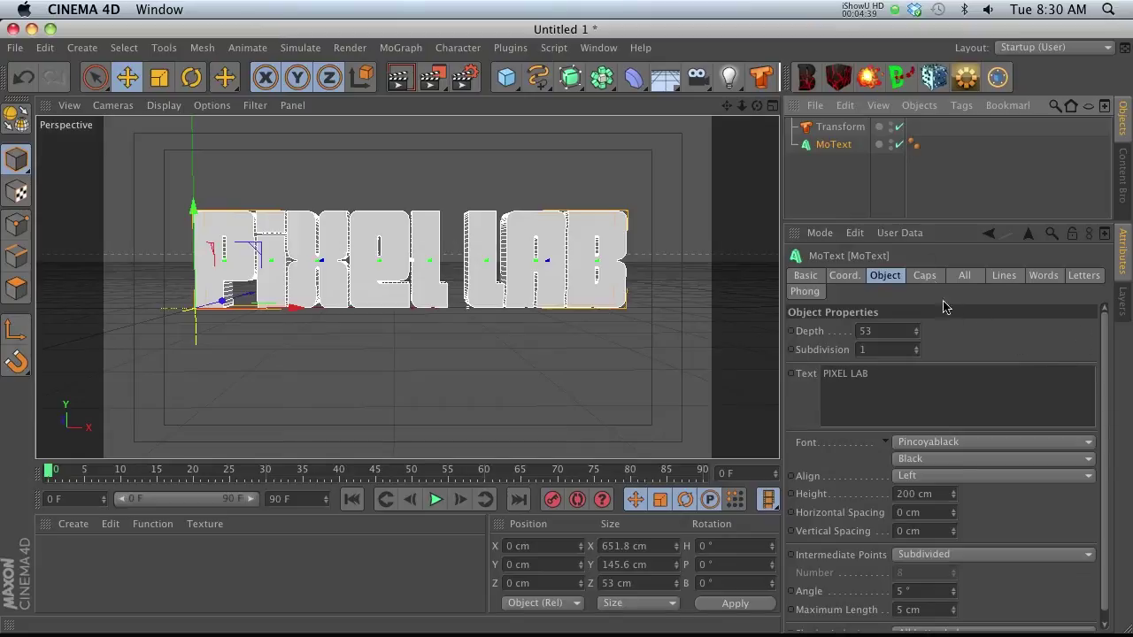
left_click(924, 275)
left_click(897, 543)
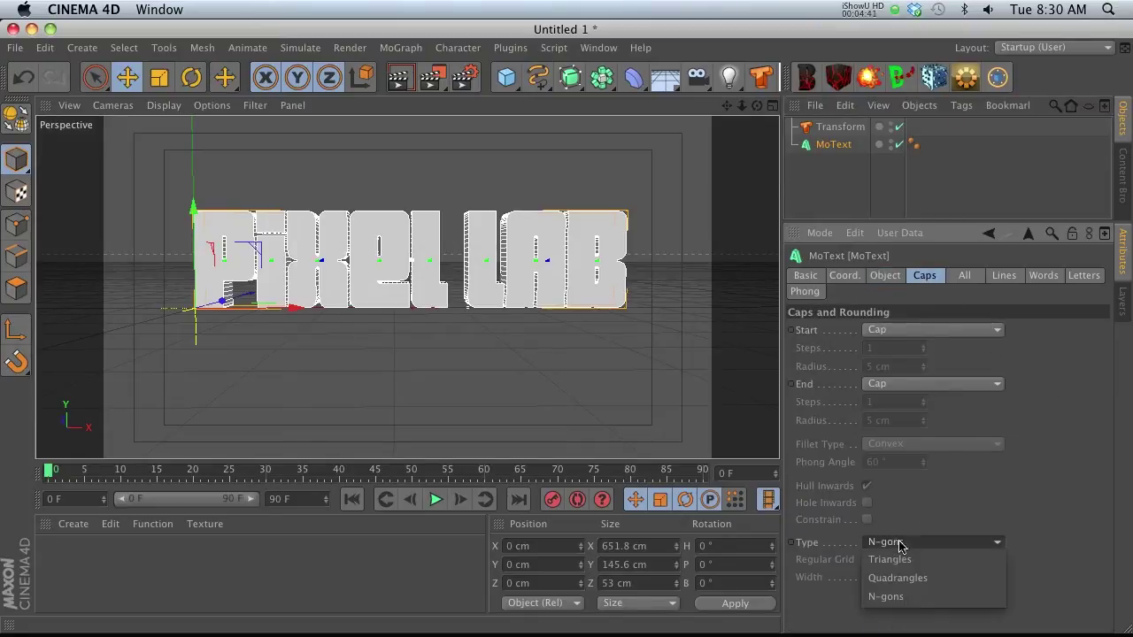
left_click(897, 580)
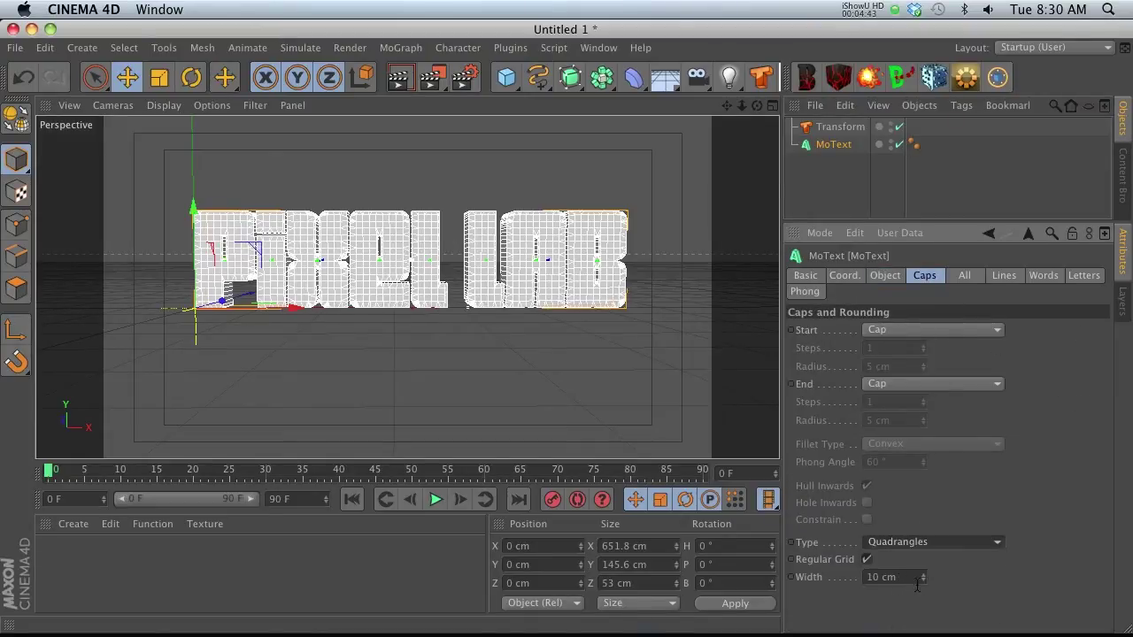
left_click(867, 560)
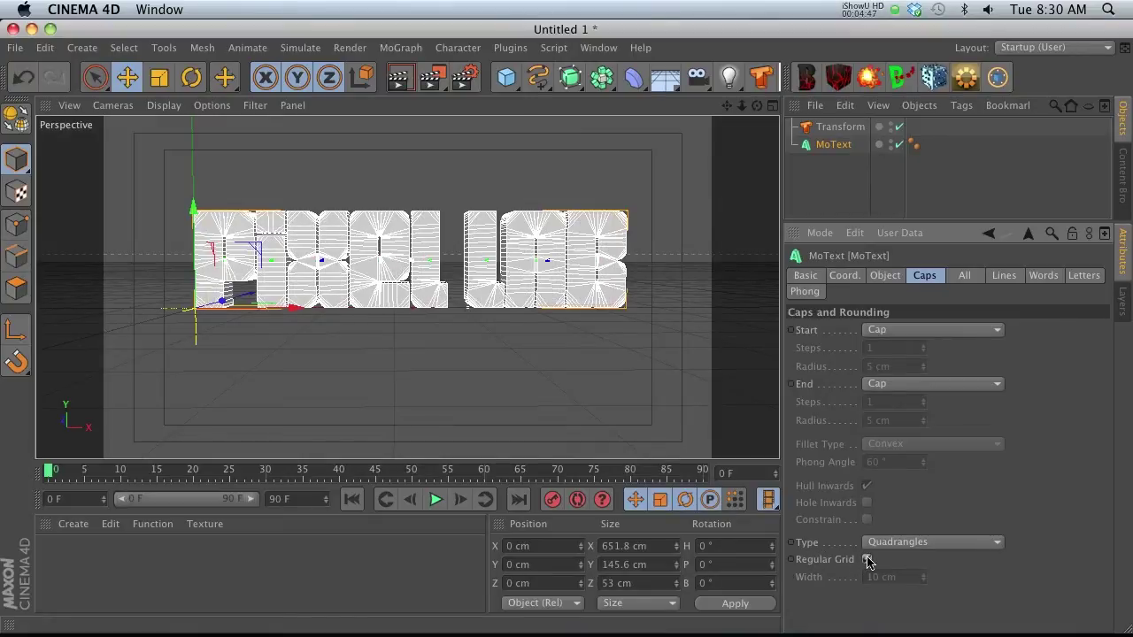
left_click(867, 559)
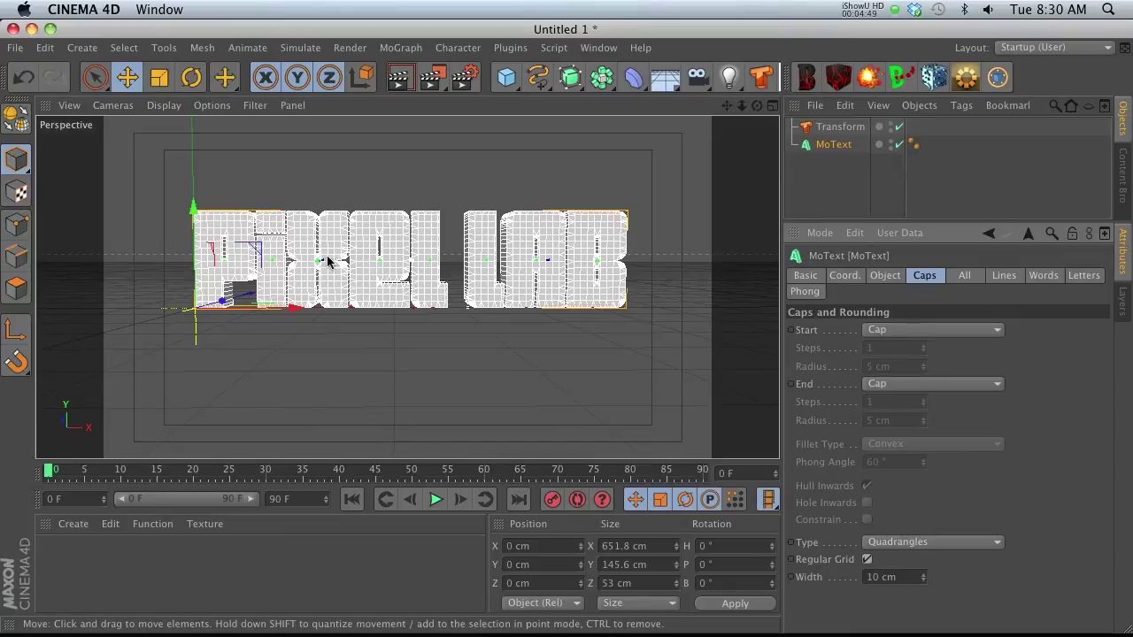
left_click(837, 127)
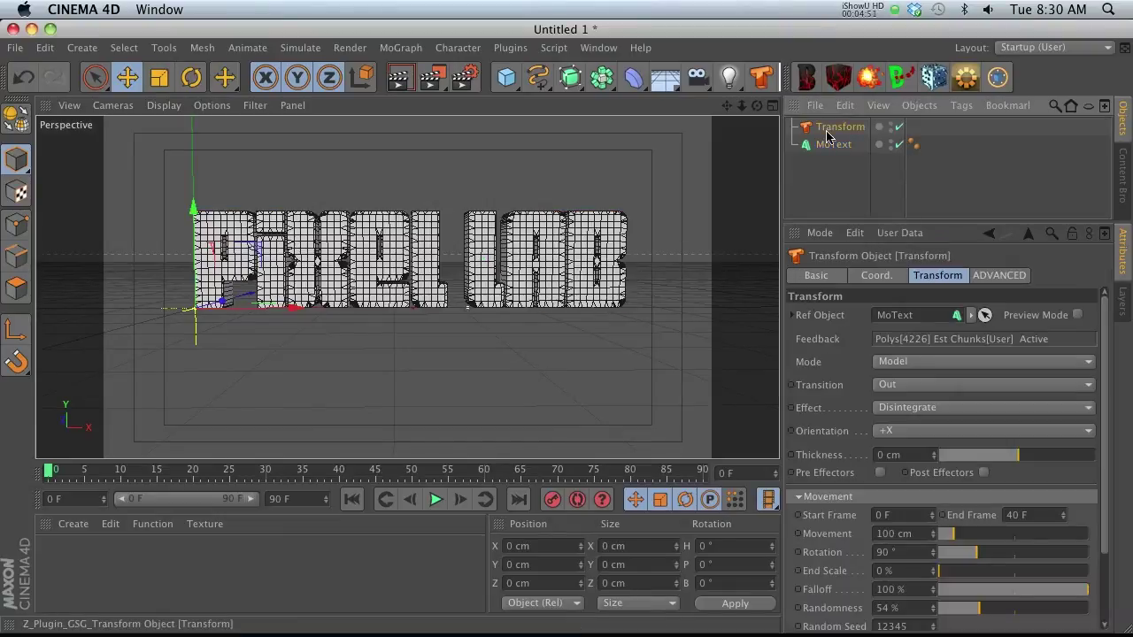
Step: Switch the Transform back to Chunk mode, refresh, and preview the disintegration
left_click(895, 362)
left_click(895, 379)
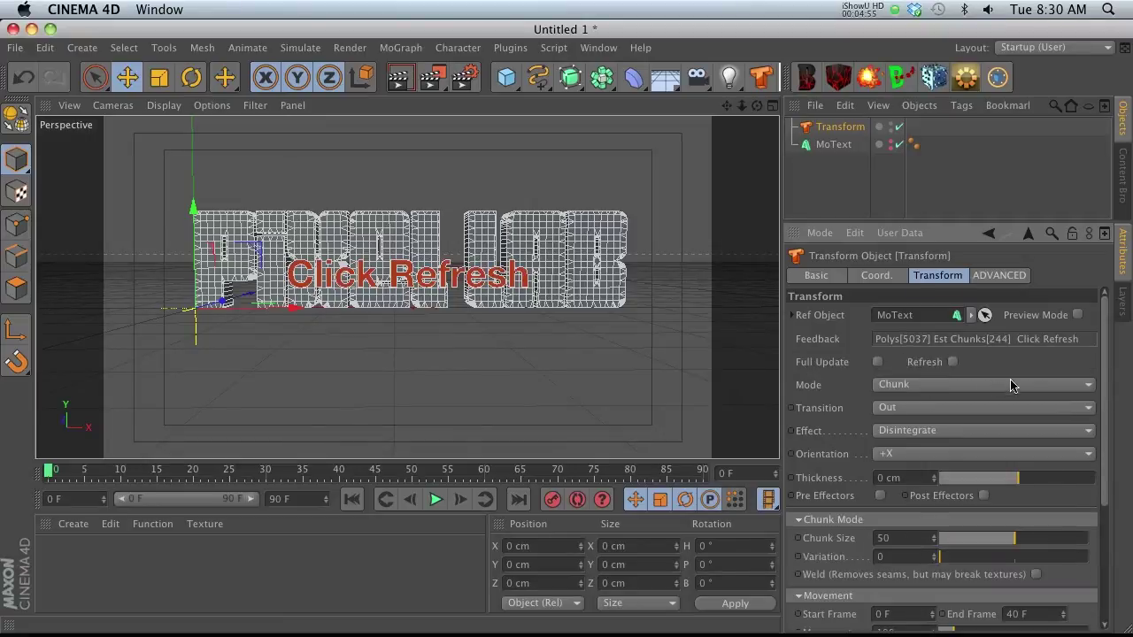
left_click(953, 363)
left_click(436, 500)
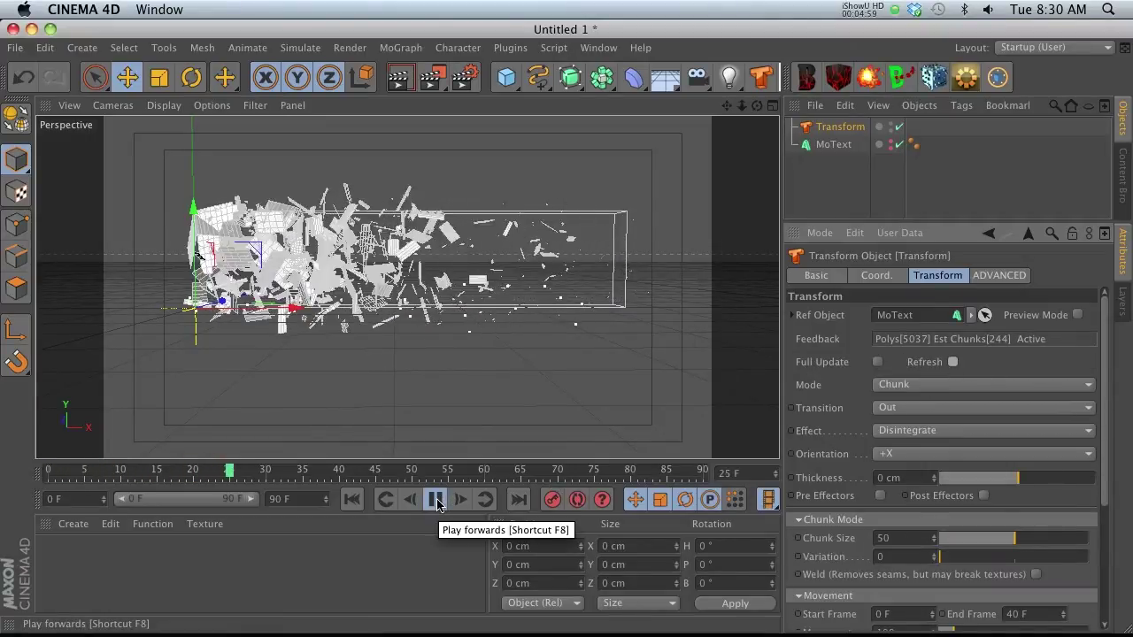
left_click(436, 500)
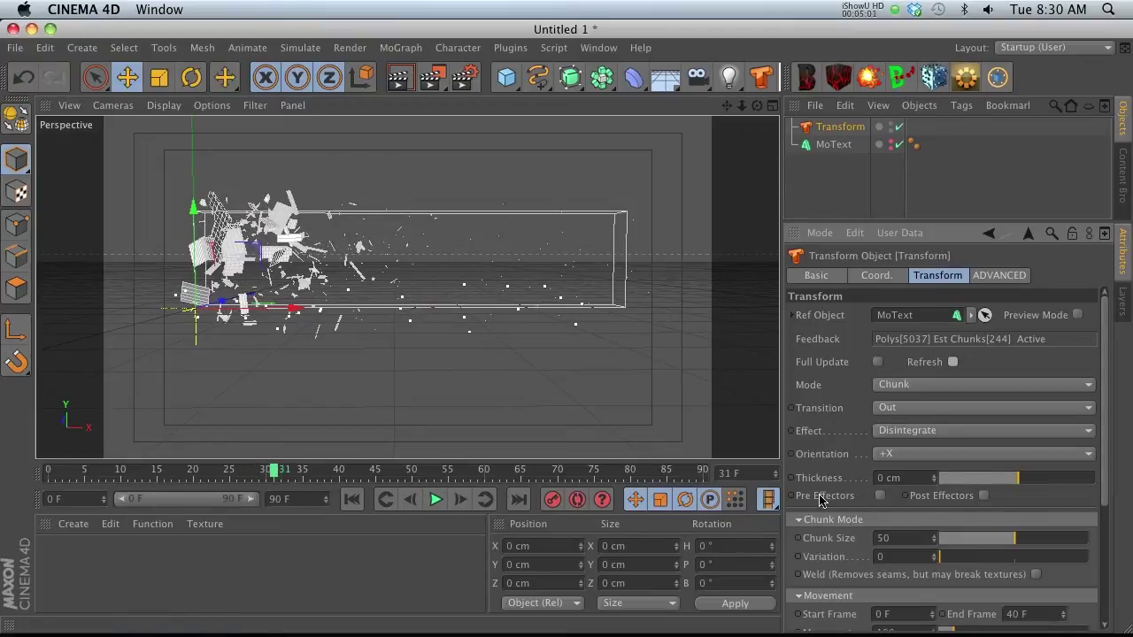
Step: Reduce Chunk Size from 50 to 11 and replay from frame 0
scroll(820, 501, "down", 1)
left_click_drag(958, 532, 951, 531)
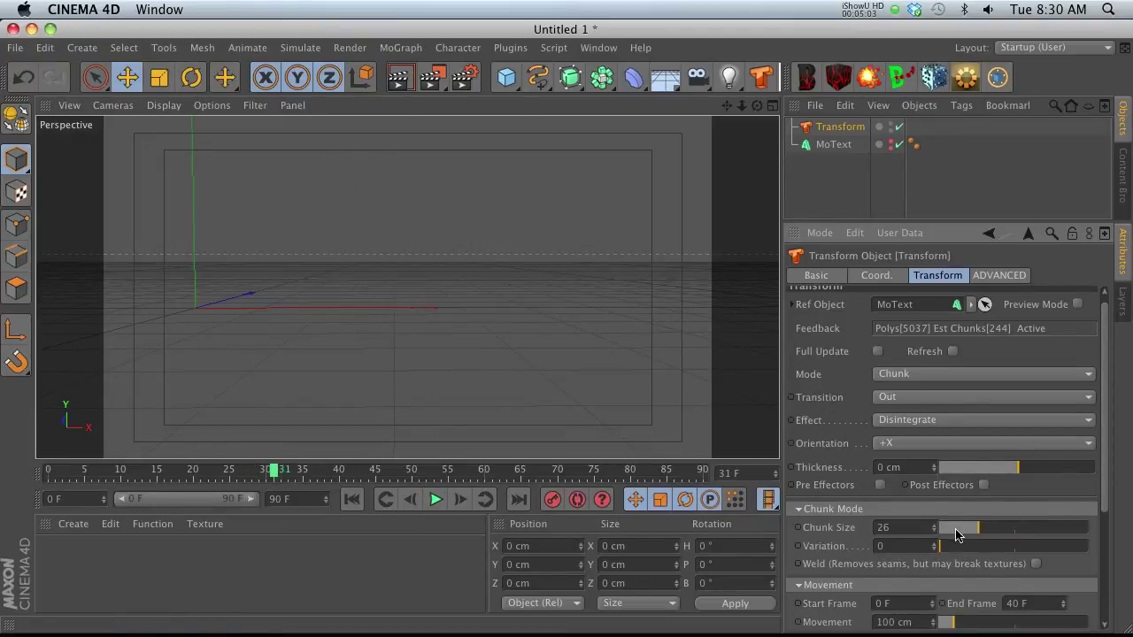
left_click(352, 499)
left_click(436, 500)
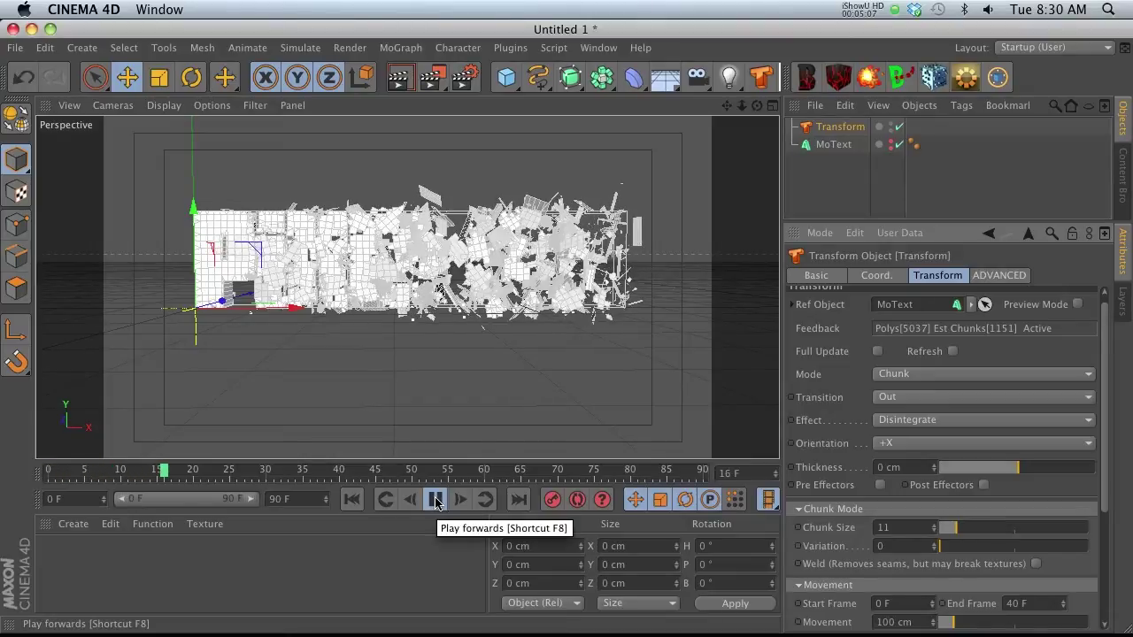
left_click(935, 422)
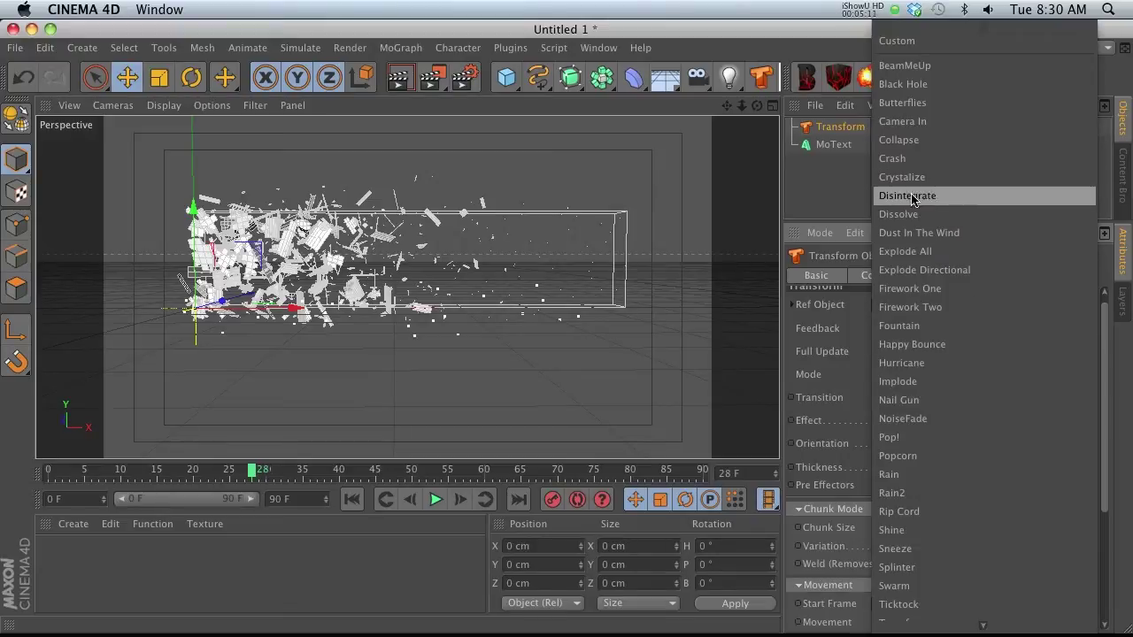
Step: Apply the Sneeze preset so the size-11 chunks dissolve into fine specks
left_click(895, 549)
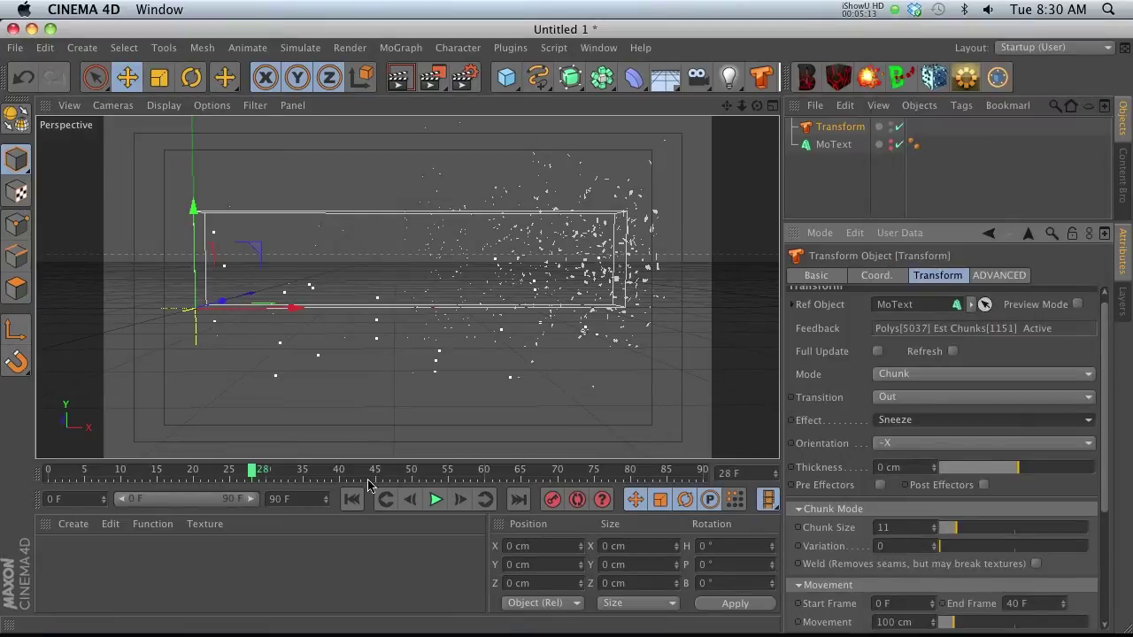
left_click(436, 501)
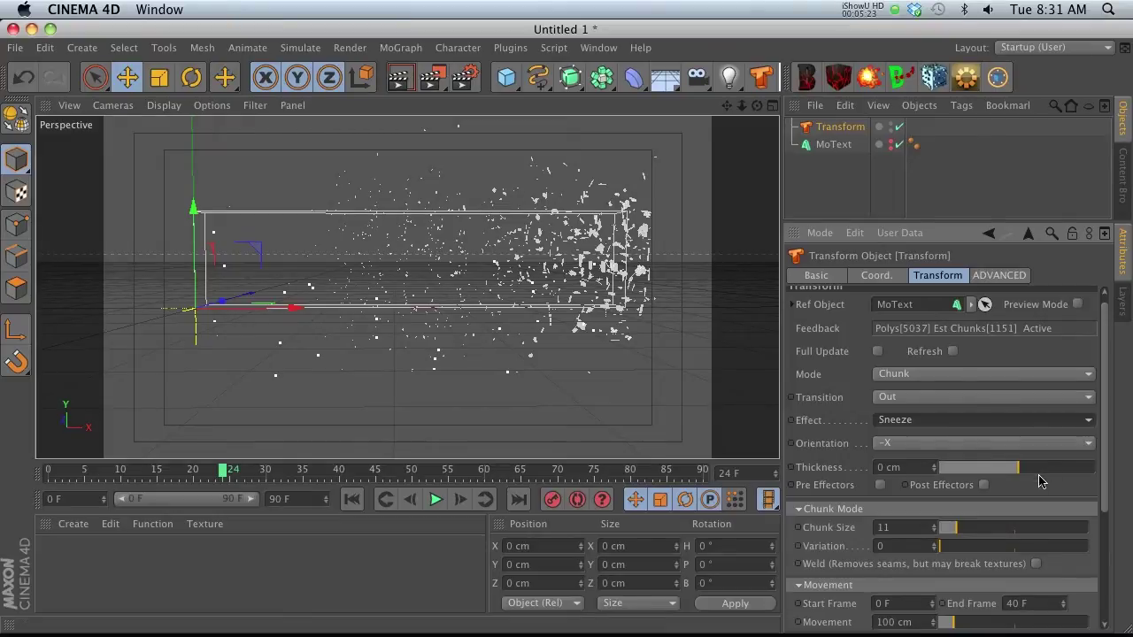
Step: Set the chunk thickness to -7 cm, then render frame 0 to check the intact PiXEL LAB text
left_click(1005, 468)
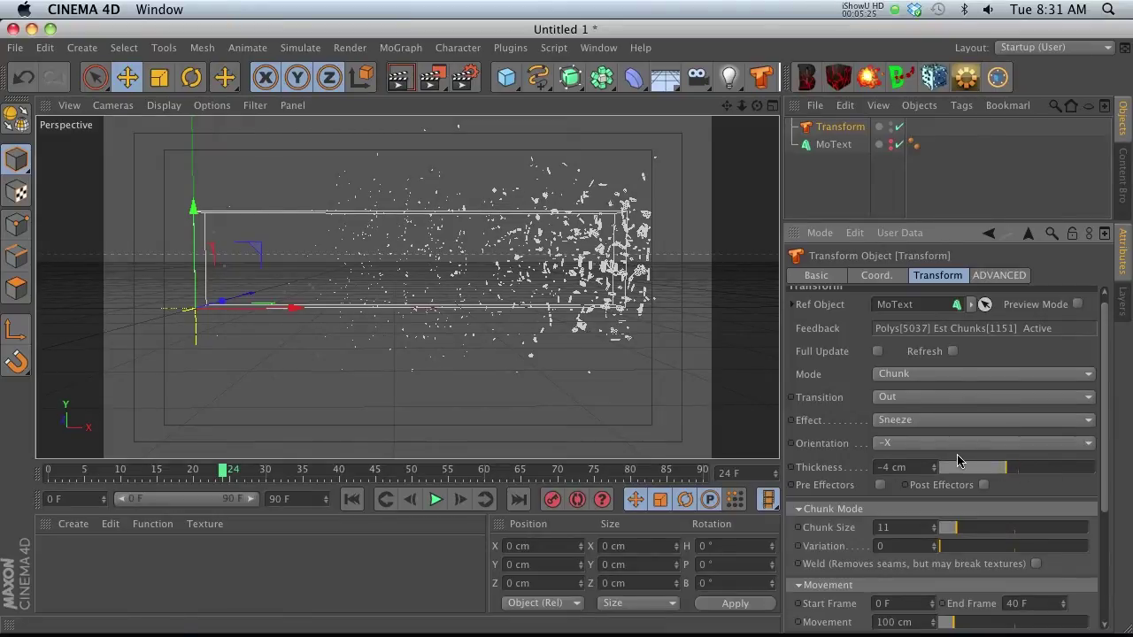
left_click(995, 468)
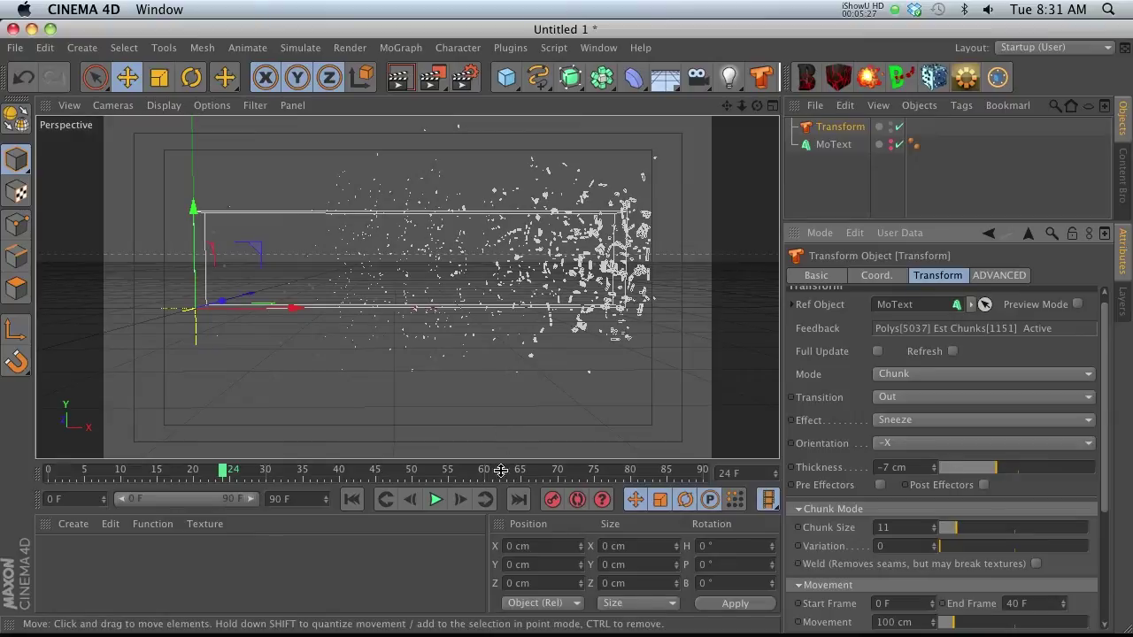
key("ctrl+r")
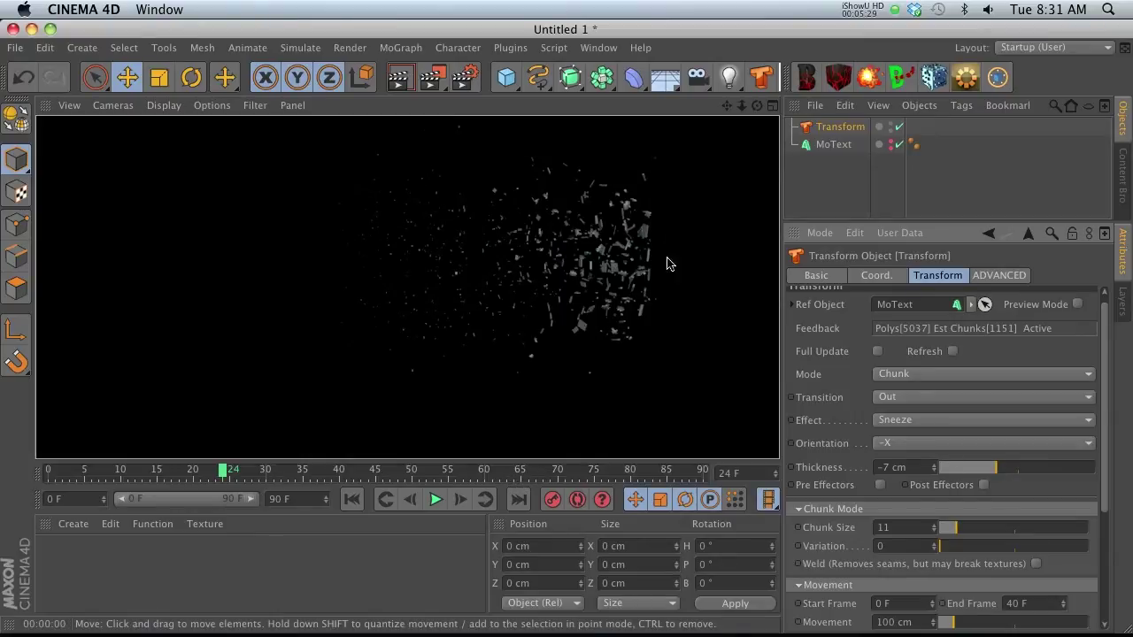
left_click(353, 500)
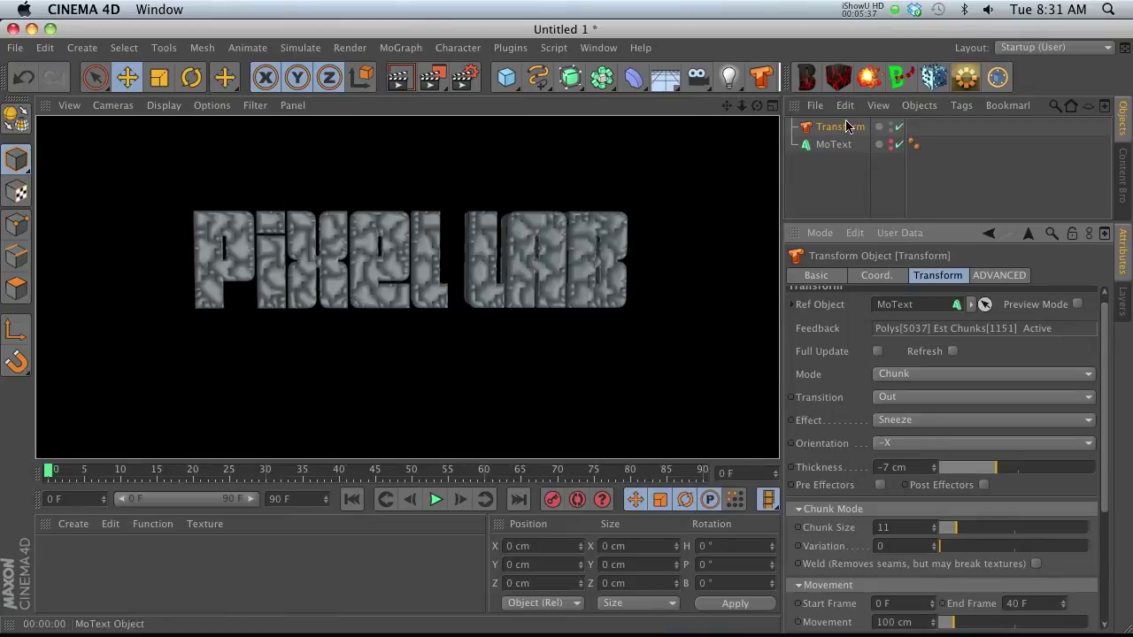
left_click(856, 467)
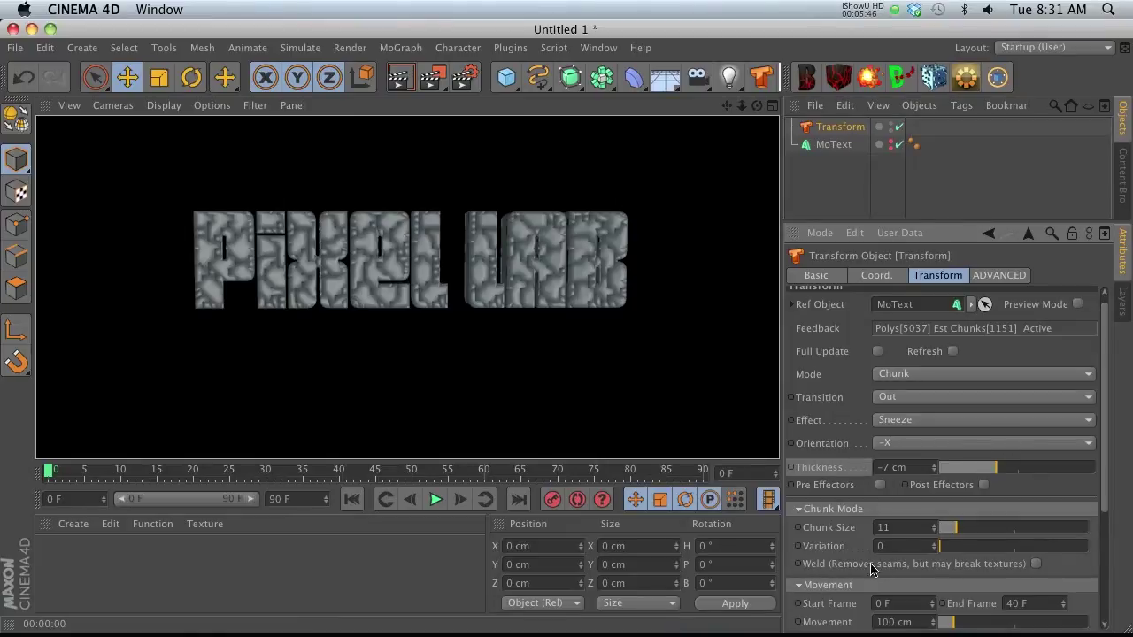
Step: Turn on Weld, render the seamless letters, play the breakup, and reselect the Transform object
left_click(1037, 565)
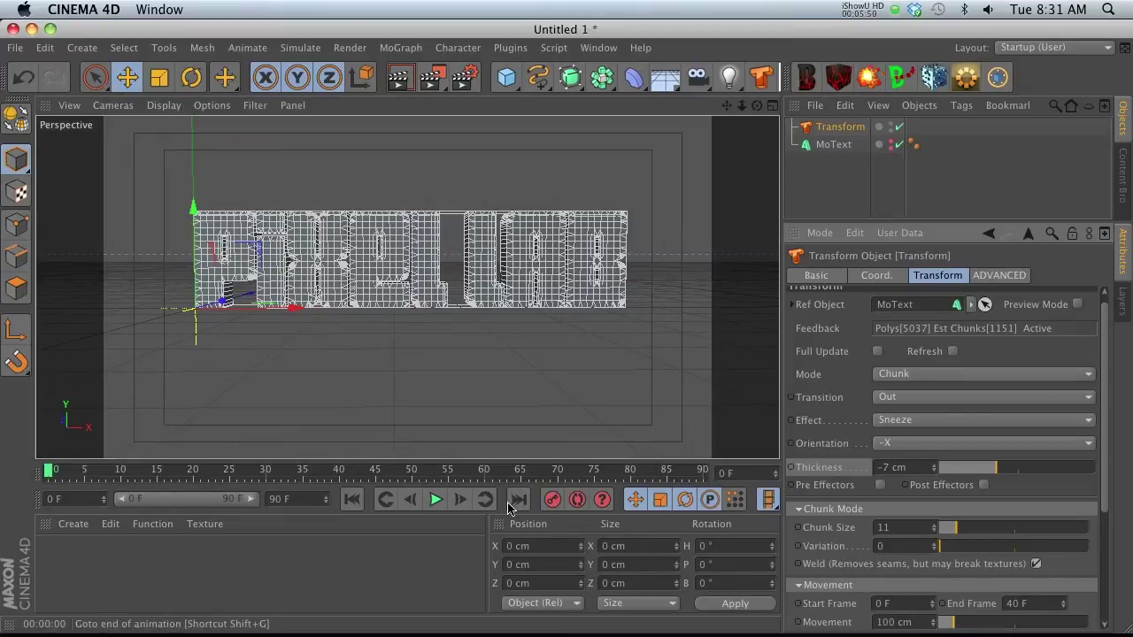
key("ctrl+r")
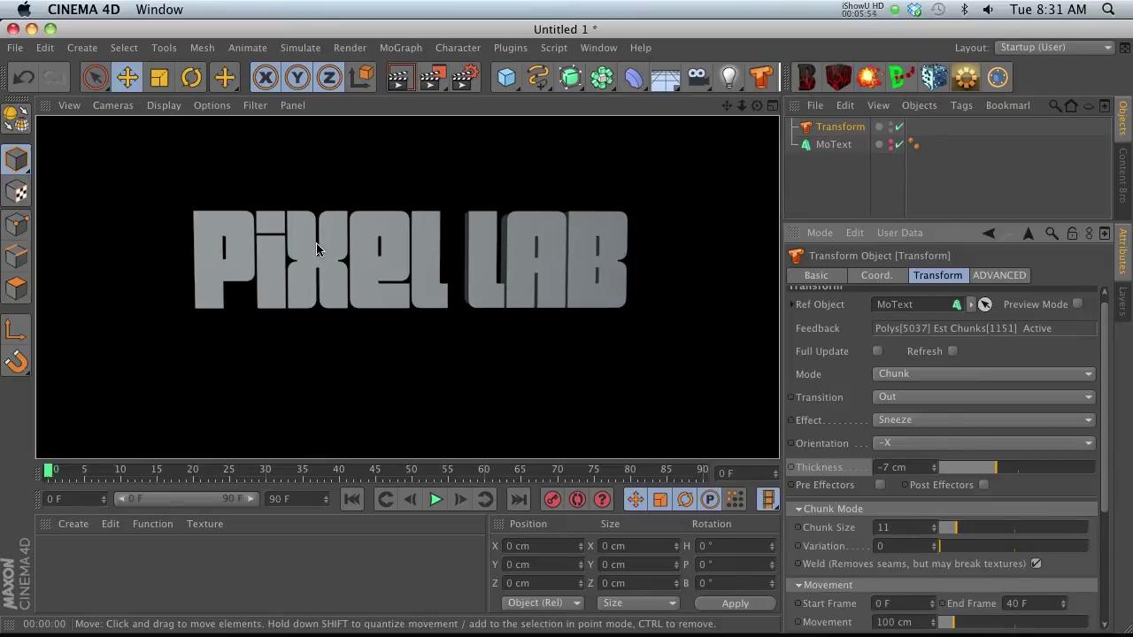
left_click(378, 579)
left_click(436, 501)
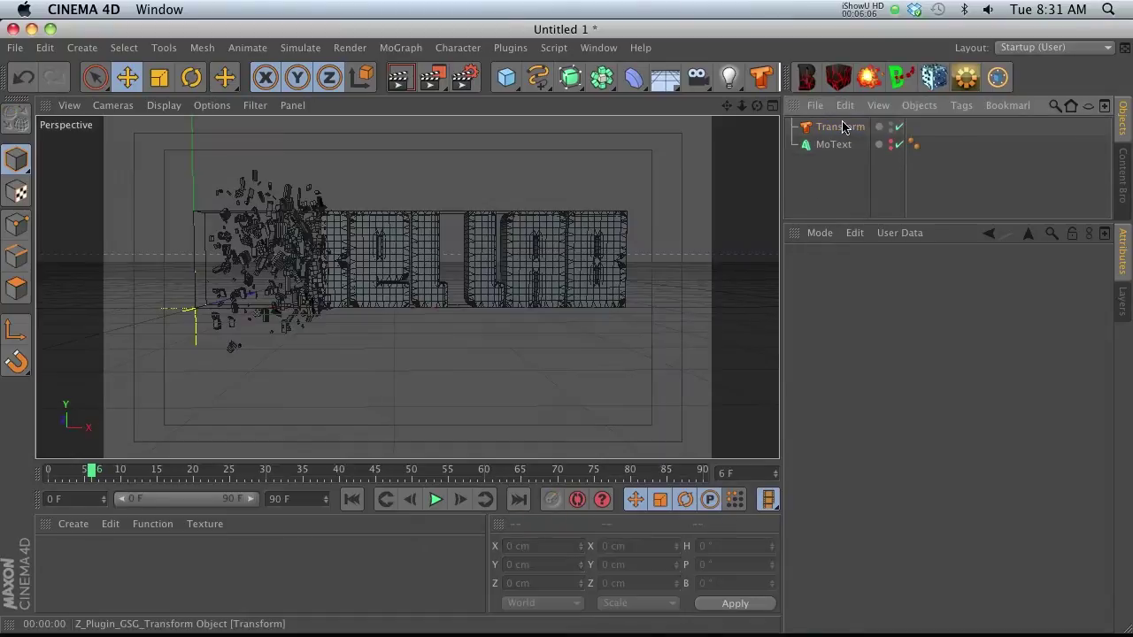
left_click(841, 128)
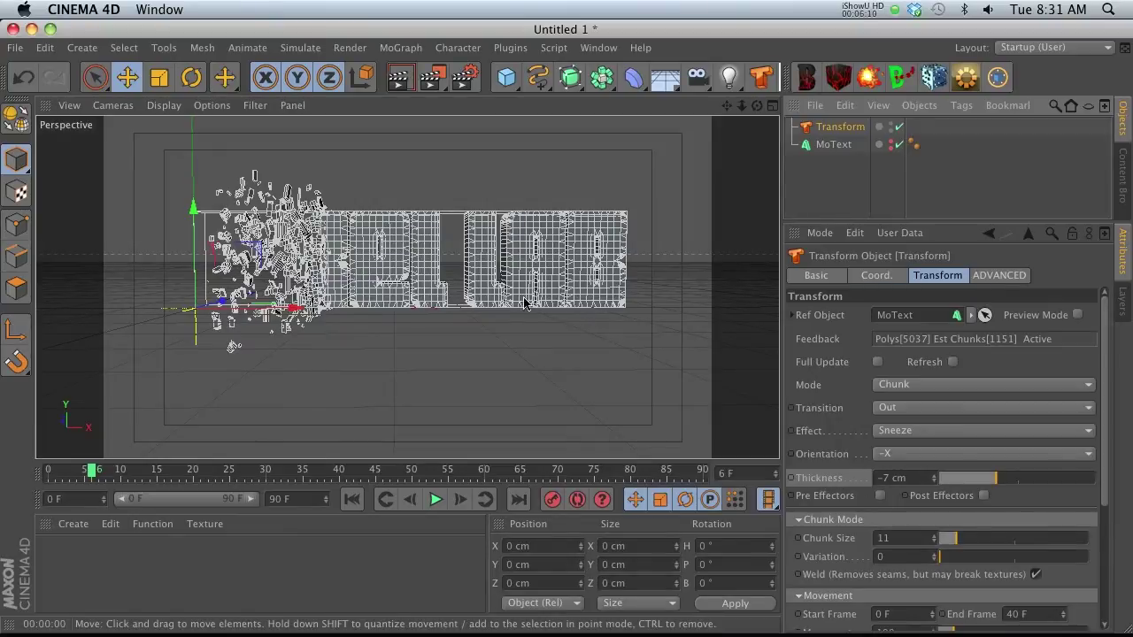
Step: Enable Preview Mode and play the breakup with size-50 chunks, 0 cm thickness and no Weld
left_click(1078, 315)
left_click(436, 500)
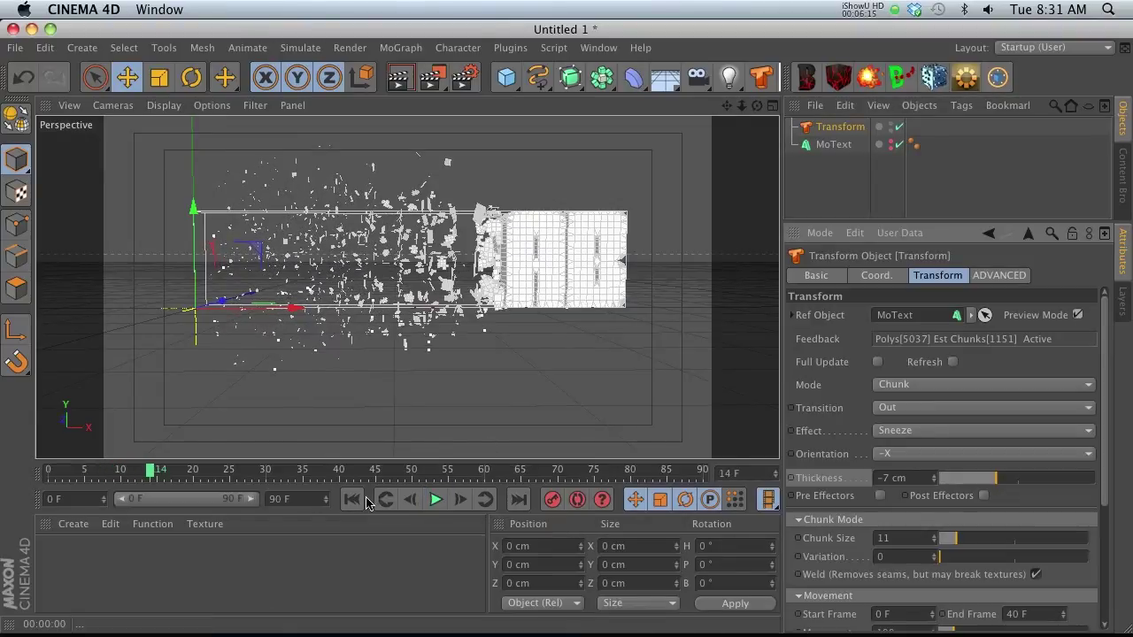
left_click(352, 499)
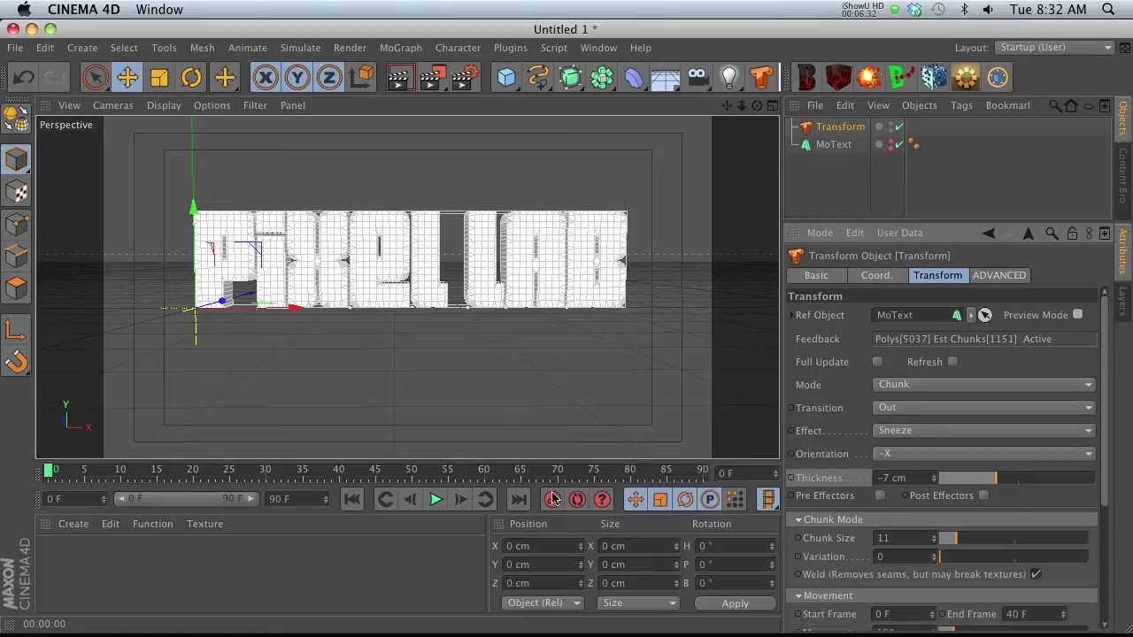
left_click(436, 500)
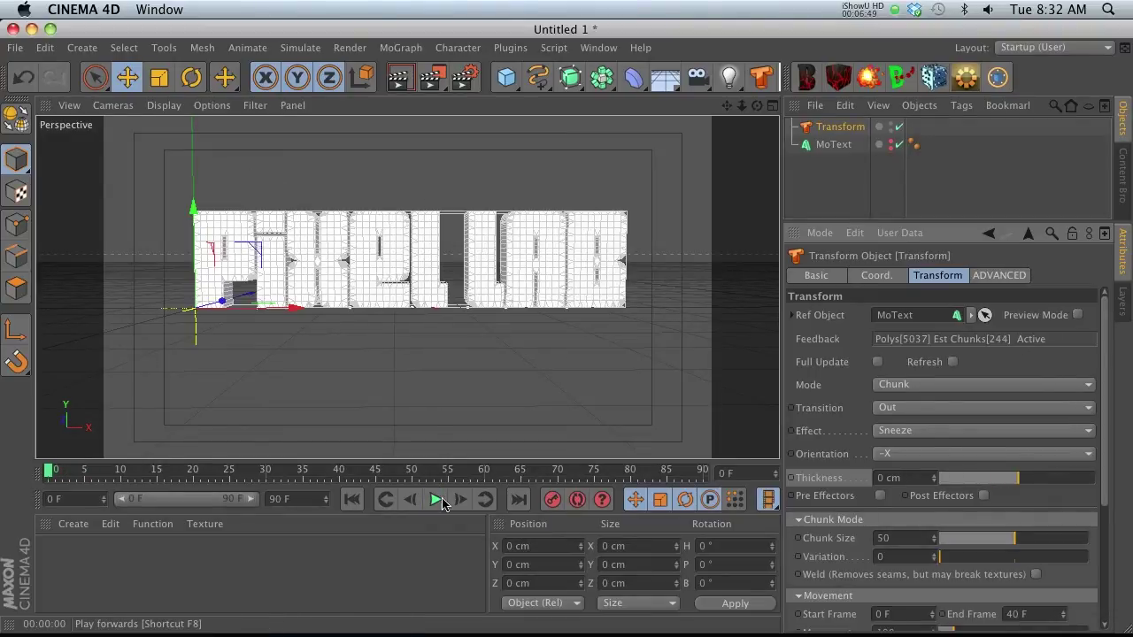
left_click(436, 500)
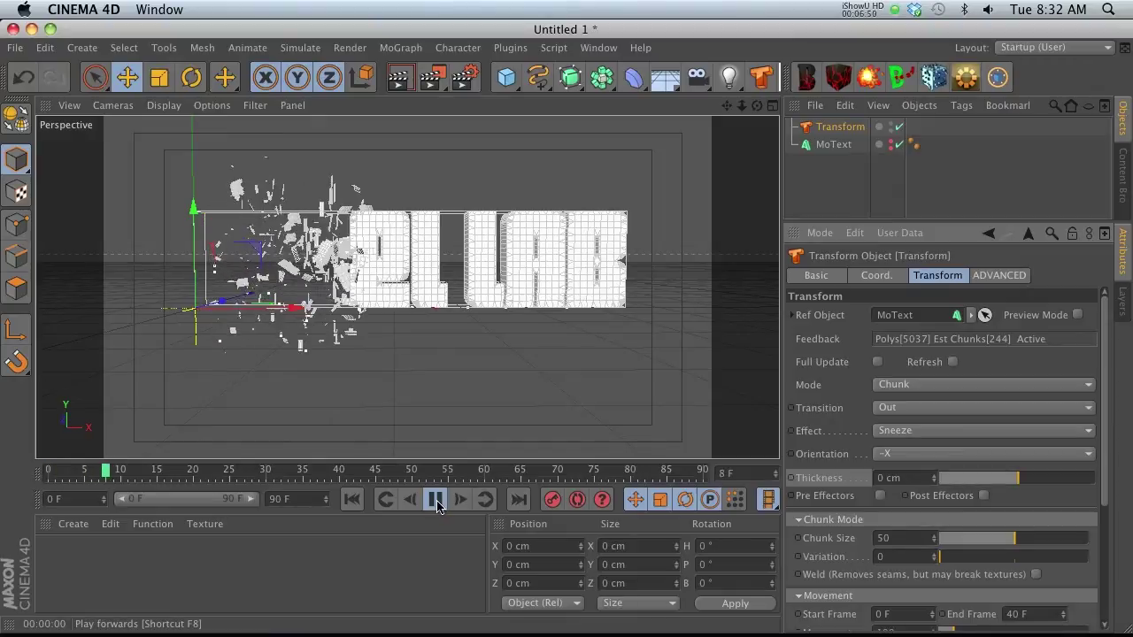
left_click(436, 500)
left_click(834, 145)
Step: Delete the MoText and add a Grid Array Cloner holding a Platonic solid
key("Delete")
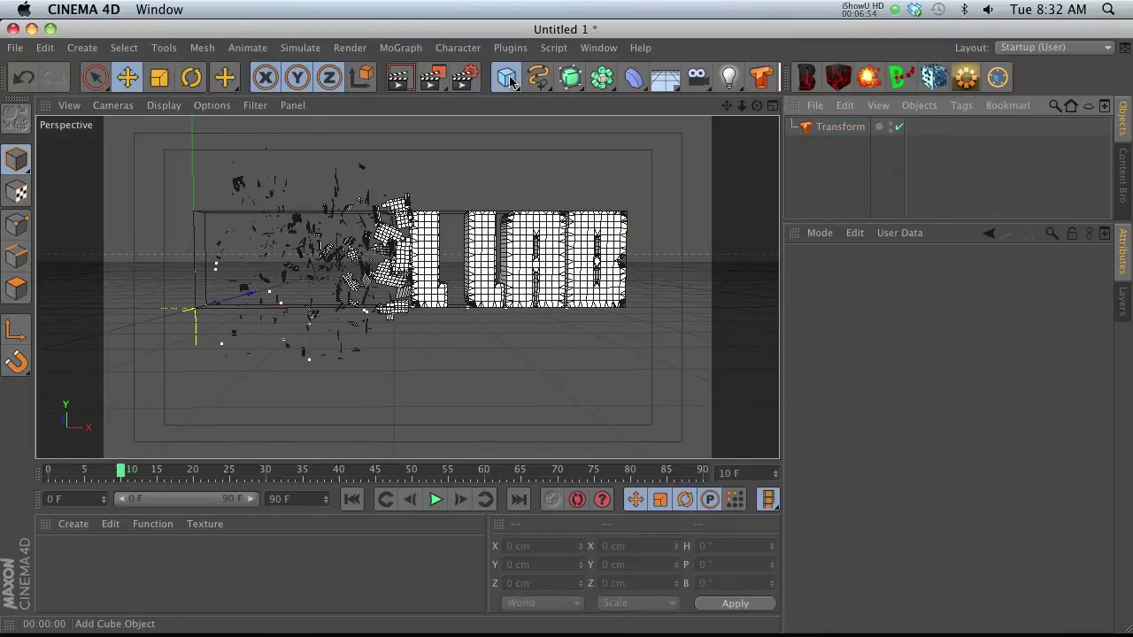
left_click(509, 79)
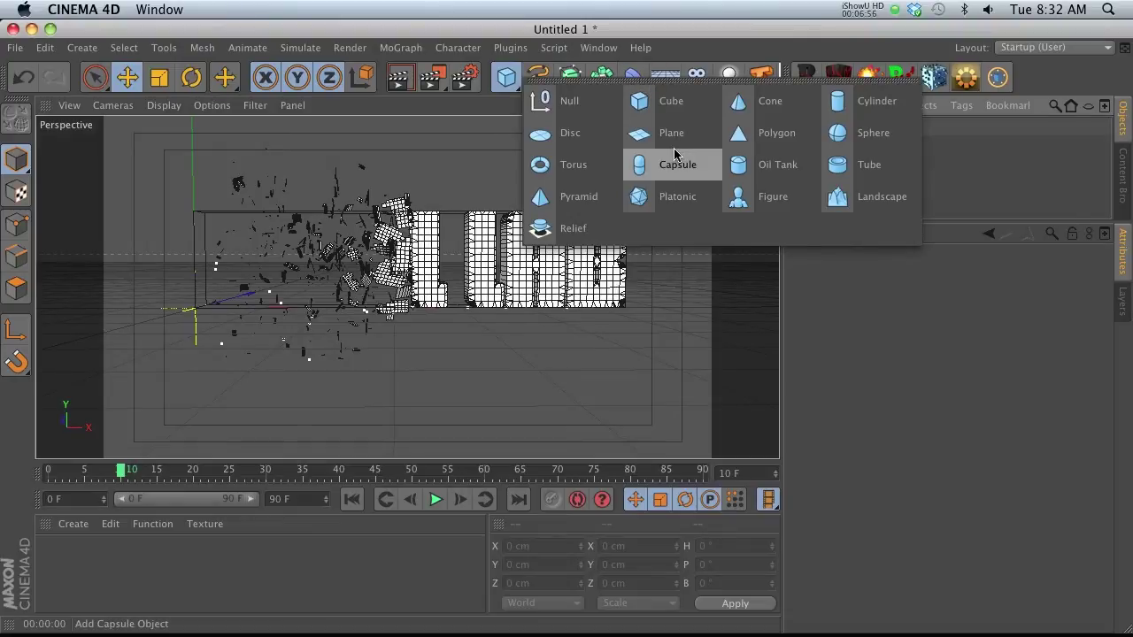
left_click(675, 195)
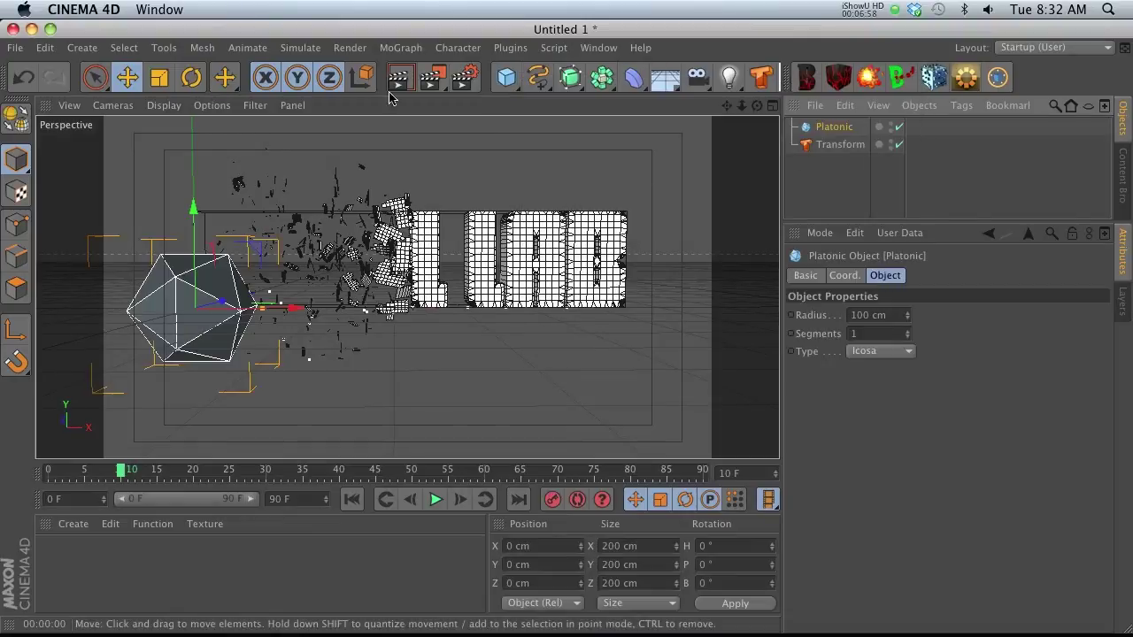
left_click(394, 48)
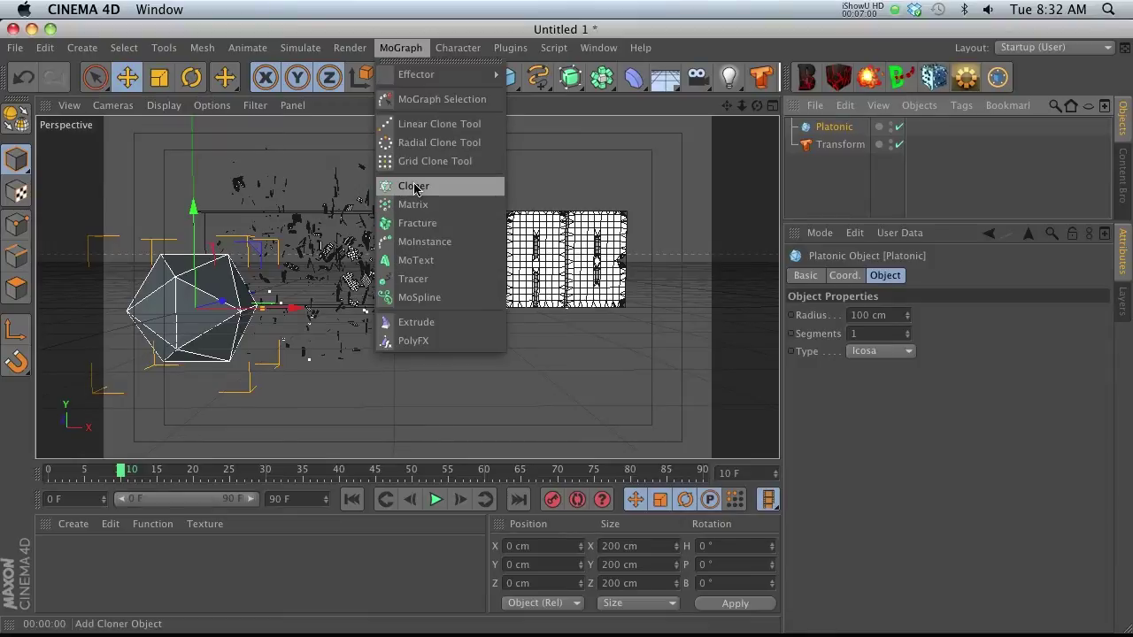
left_click(414, 187, "alt")
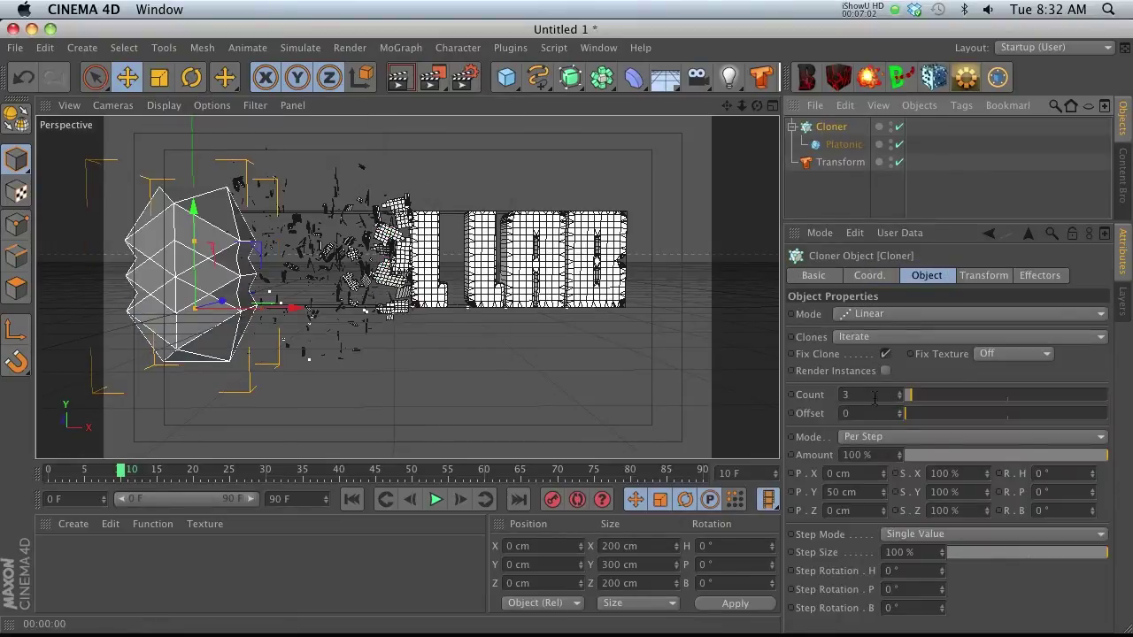
left_click(877, 316)
left_click(873, 384)
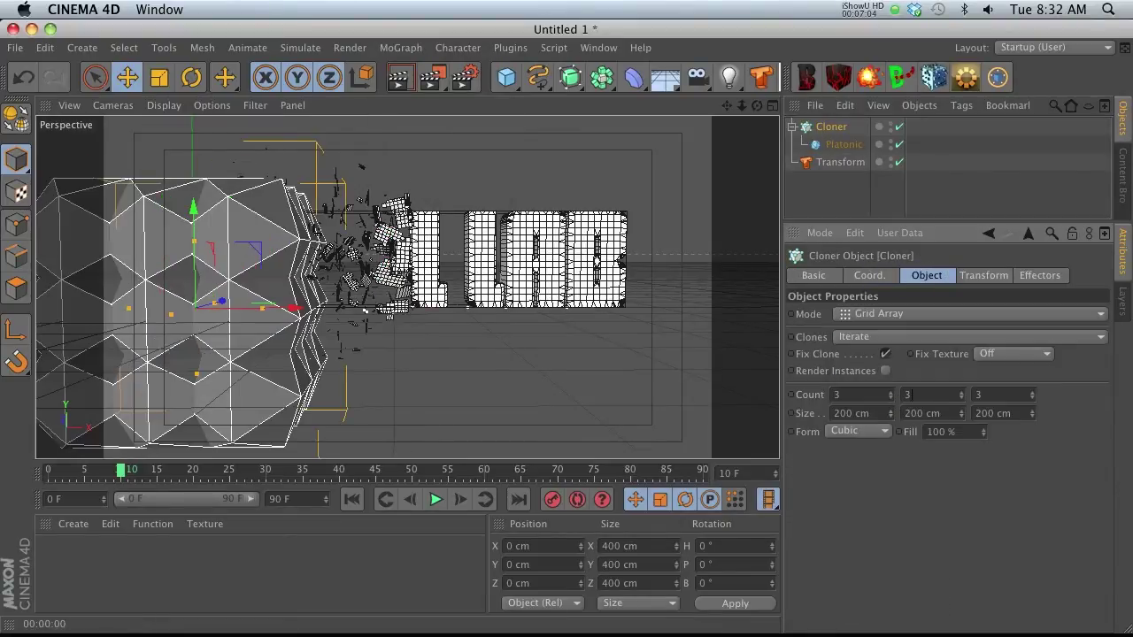
Step: Scale the Platonic solids down to about 88.6 cm
left_click(843, 144)
key("t")
left_click_drag(496, 217, 416, 336)
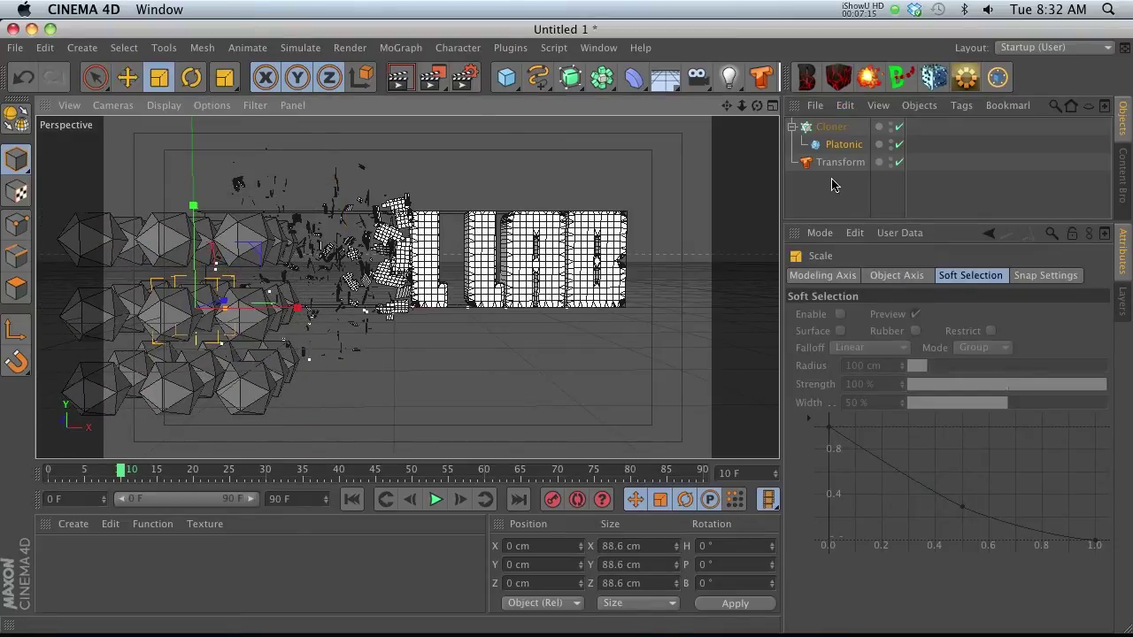
left_click(832, 127)
left_click(841, 162)
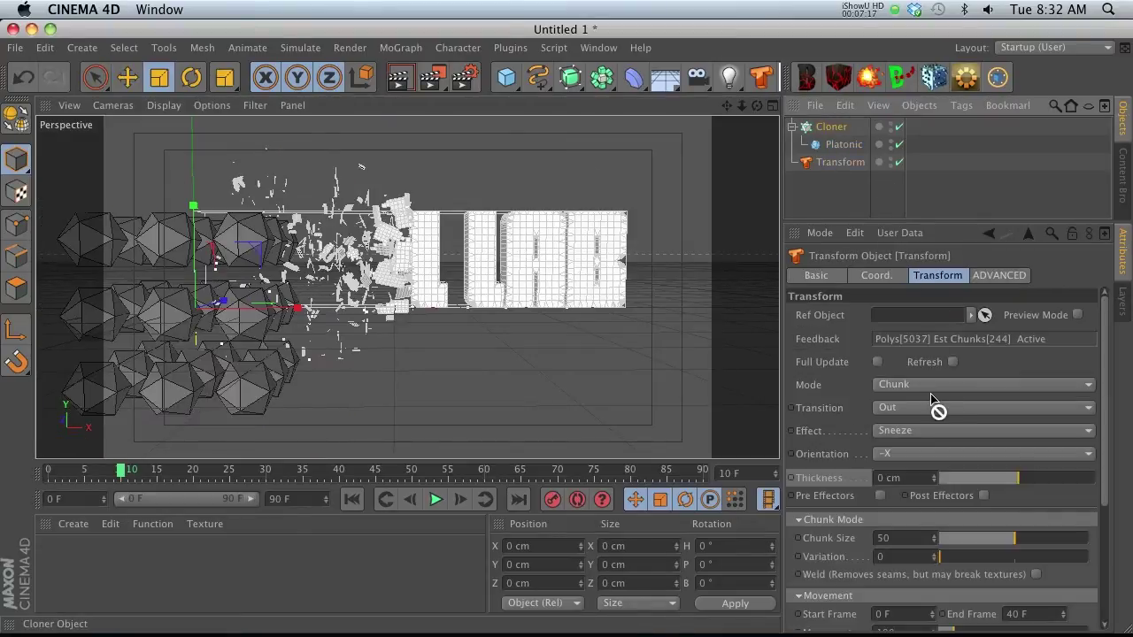
left_click_drag(930, 395, 896, 316)
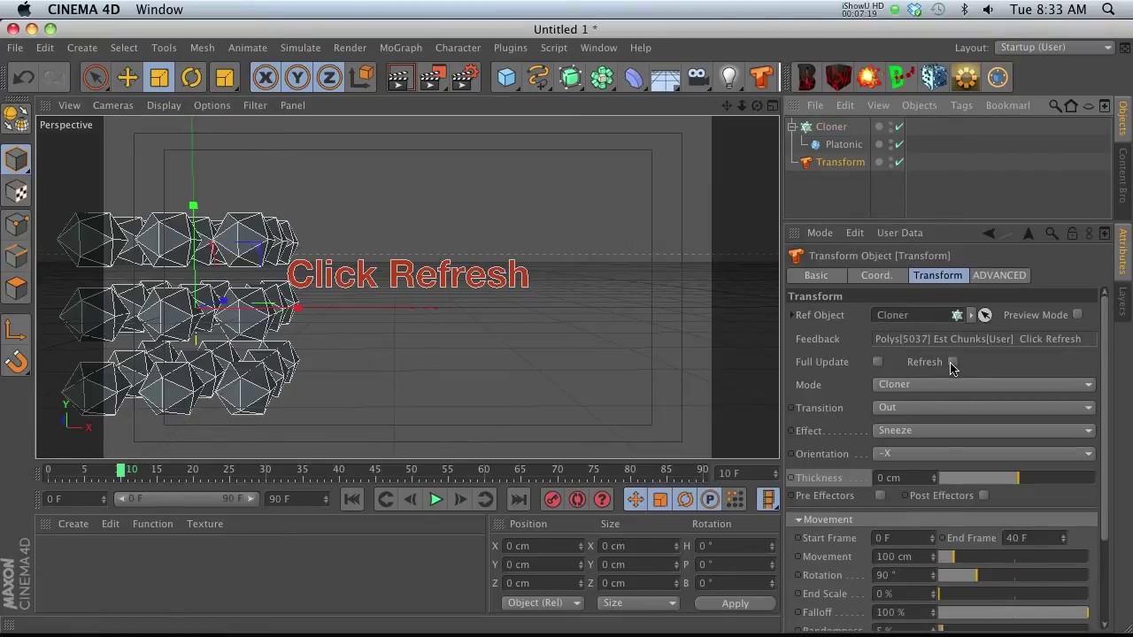
left_click(951, 363)
scroll(359, 284, "up", 2)
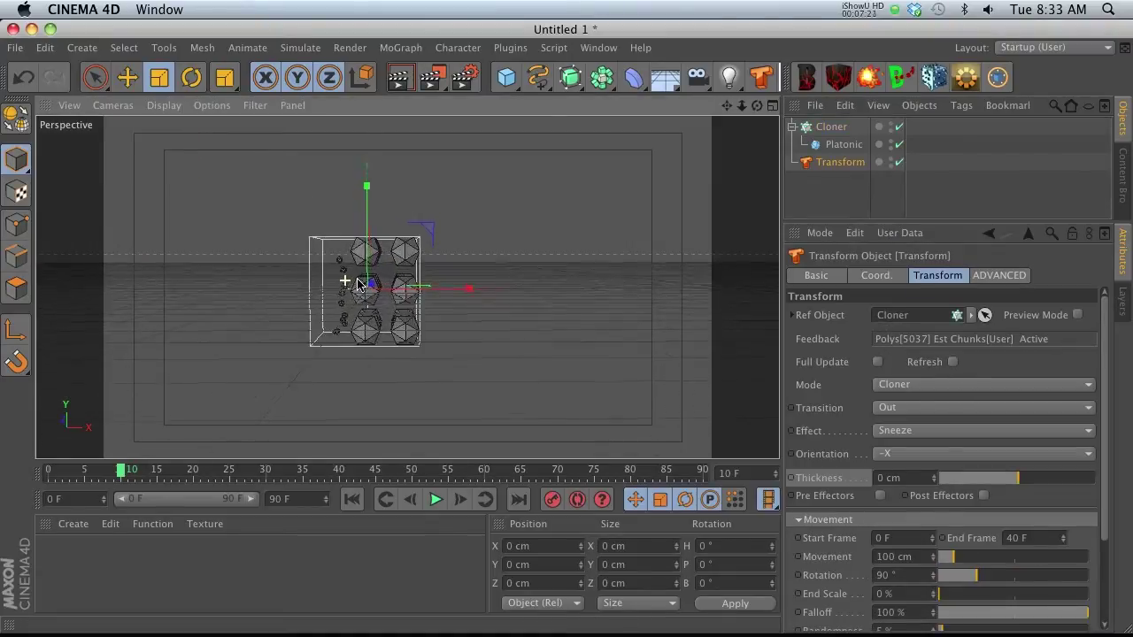
scroll(359, 284, "up", 2)
left_click(436, 500)
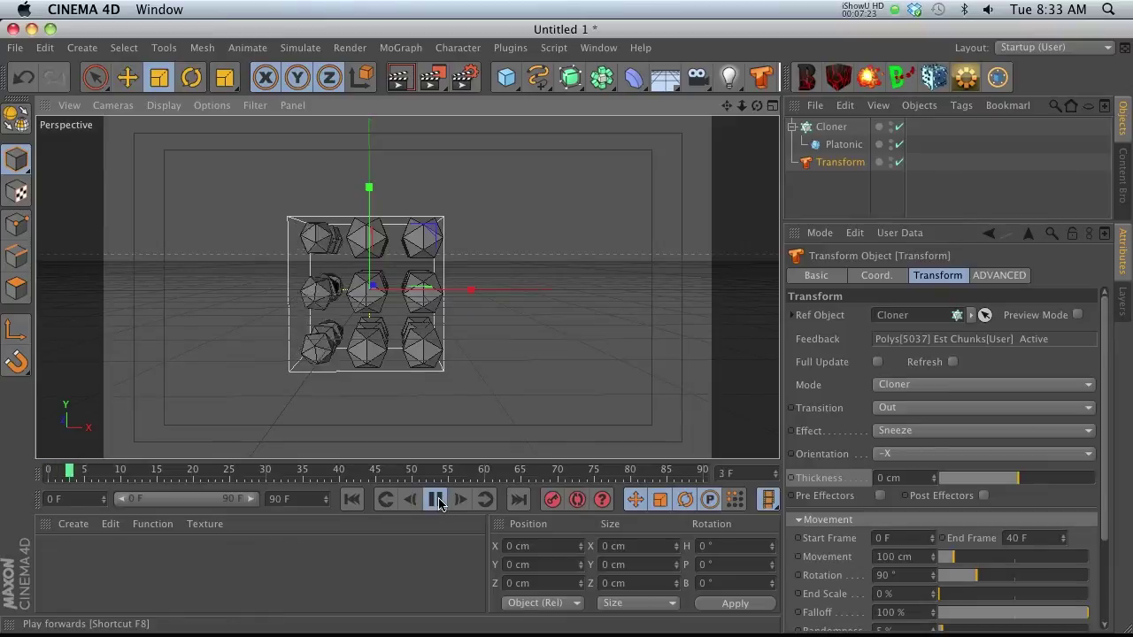
scroll(340, 346, "up", 2)
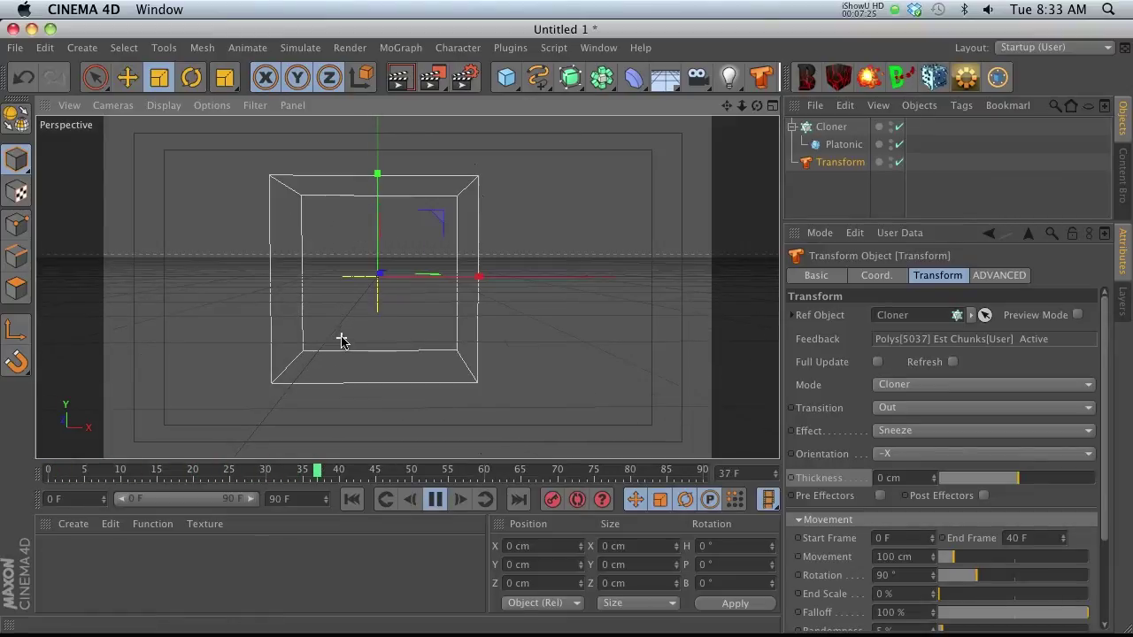
left_click_drag(448, 283, 502, 283, "alt")
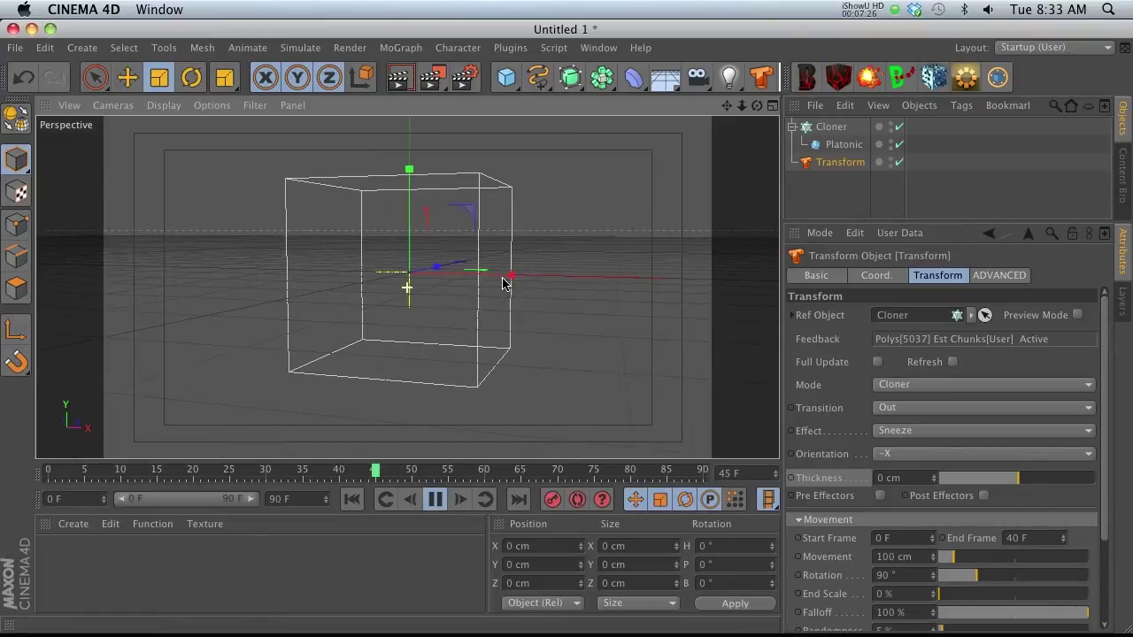
left_click(435, 500)
key("shift+f")
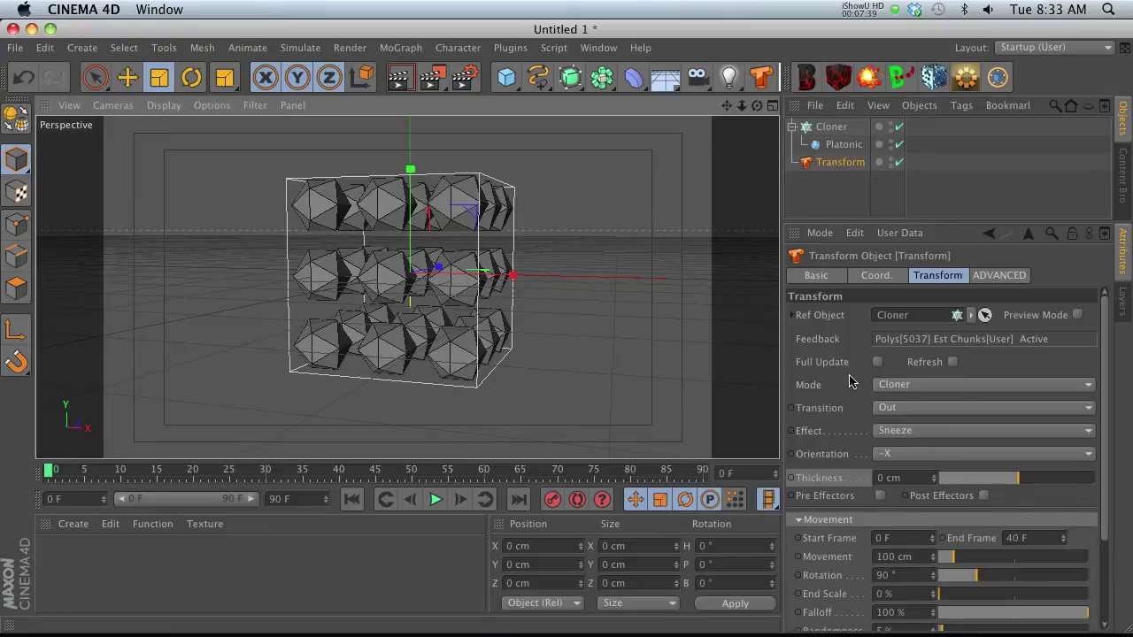
Step: Try the Firework Two effect preset and play it back
left_click(908, 431)
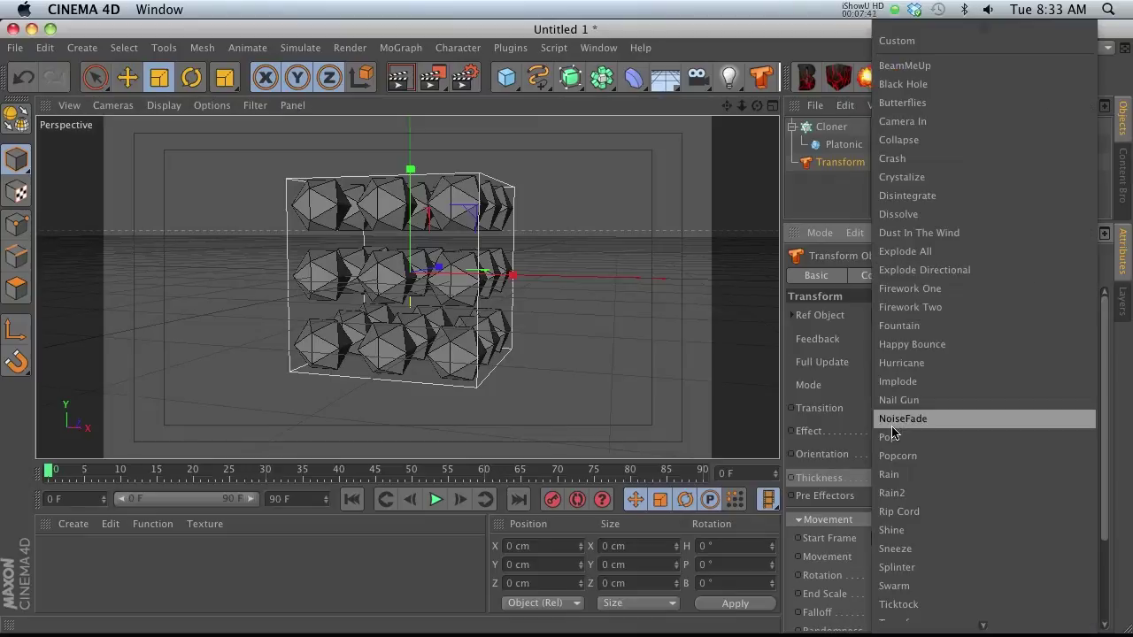
key("Escape")
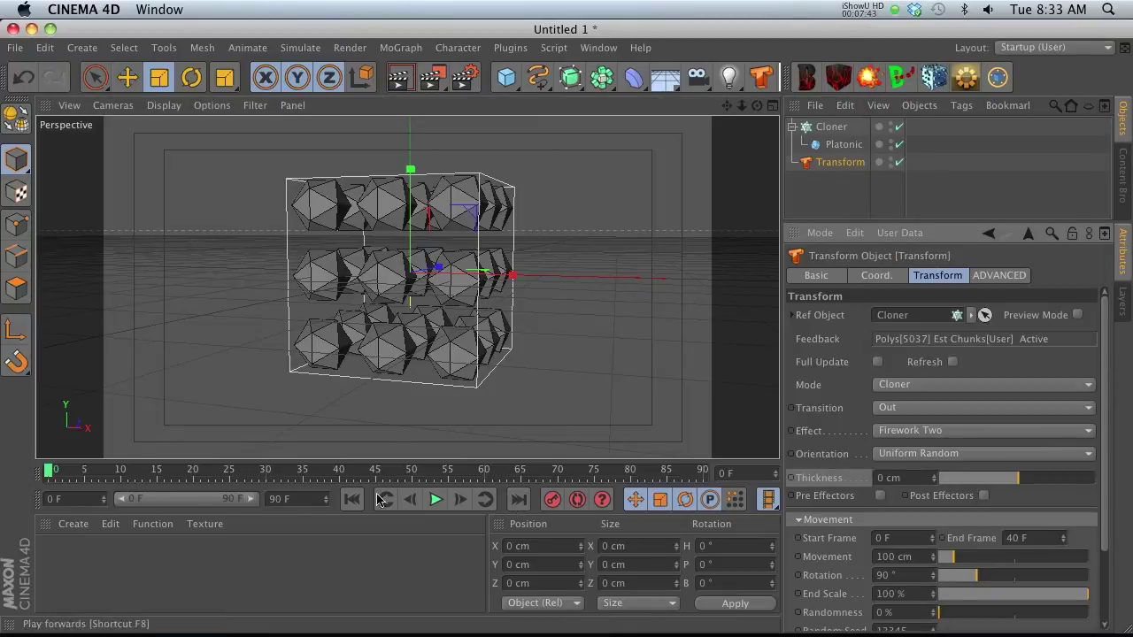
left_click(434, 499)
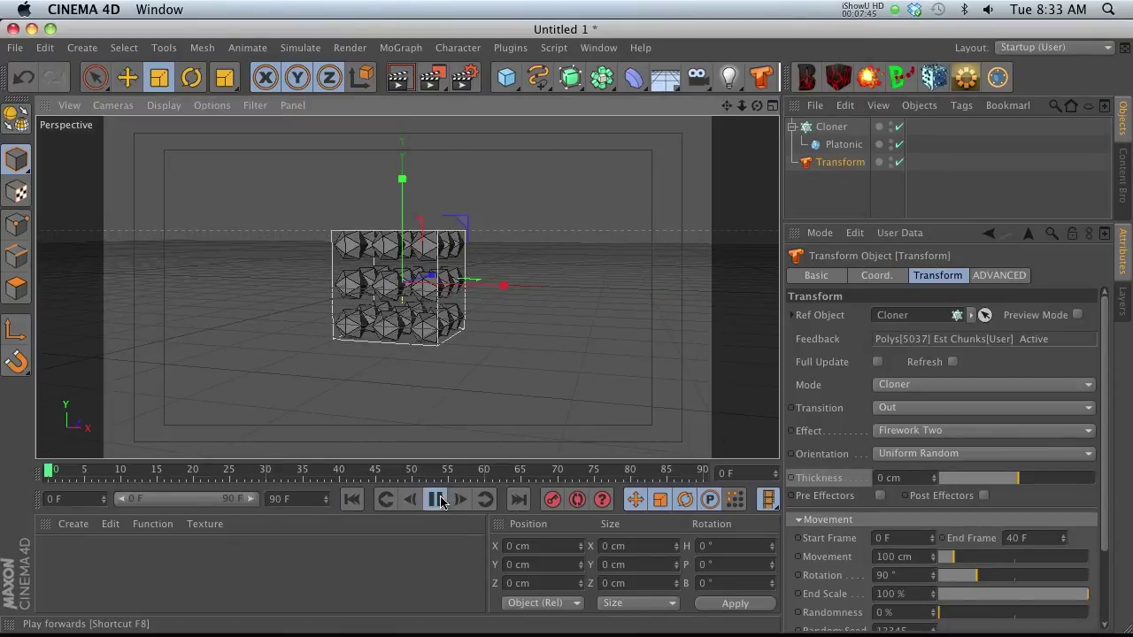
left_click(351, 499)
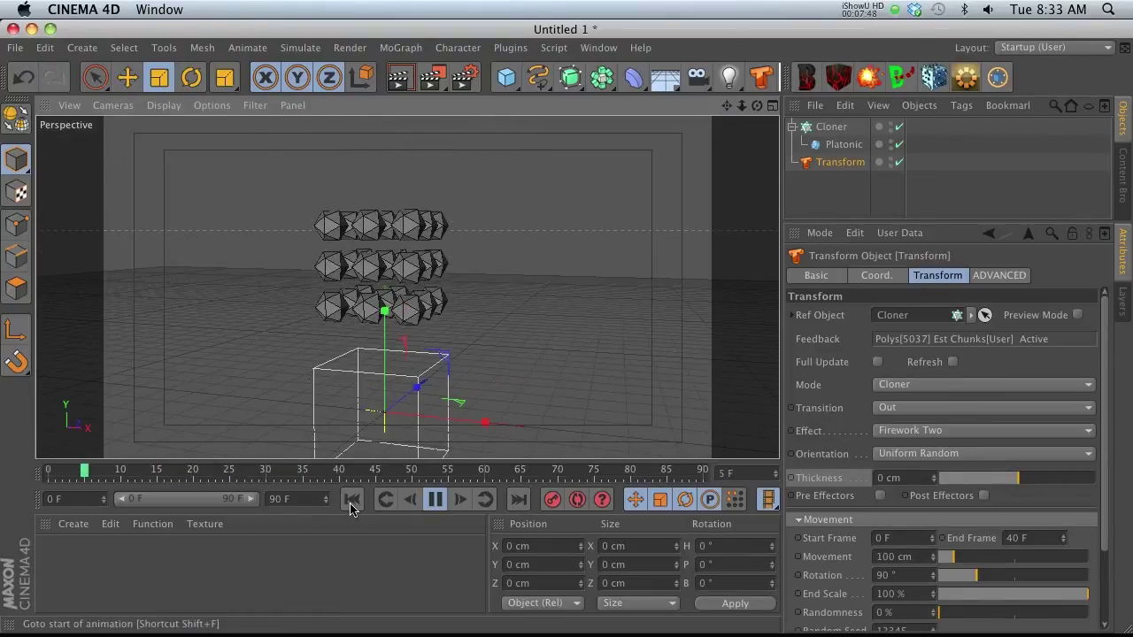
left_click(435, 499)
left_click_drag(726, 105, 727, 204)
Step: Switch the Transform effect to the Camera In preset and play it
left_click(921, 430)
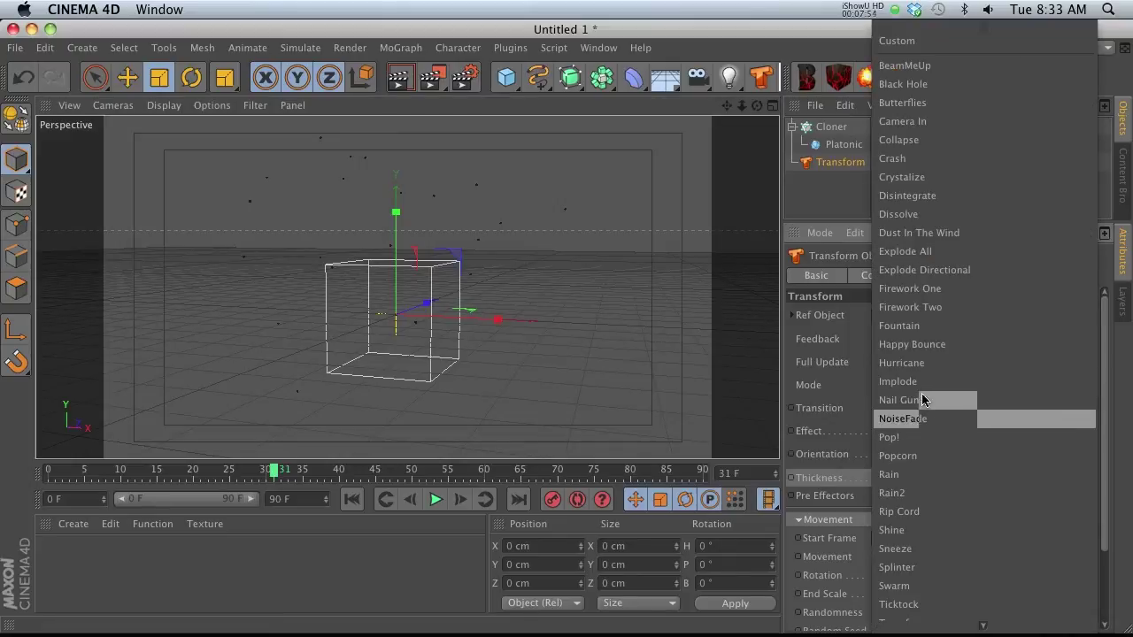
left_click(903, 124)
left_click(436, 499)
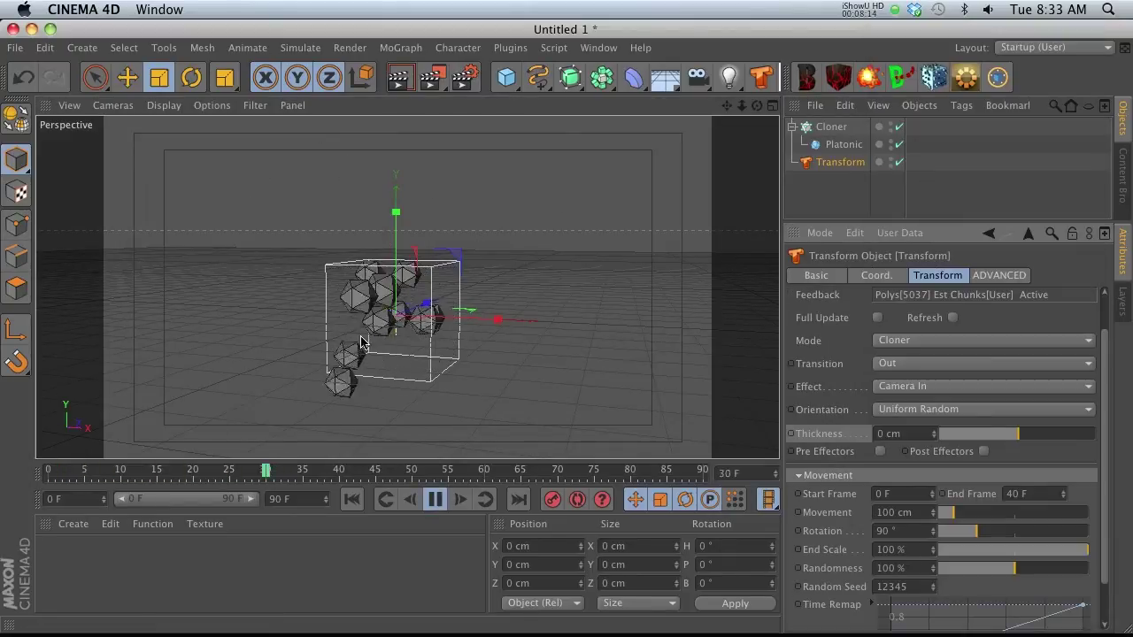
left_click_drag(310, 285, 385, 416, "alt")
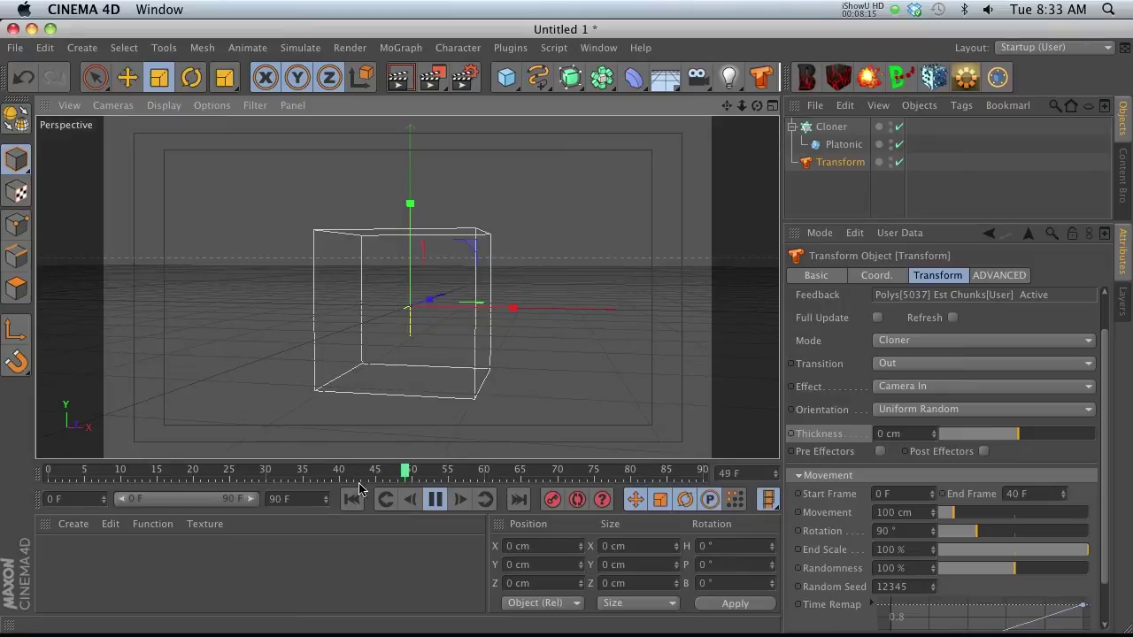
left_click(436, 500)
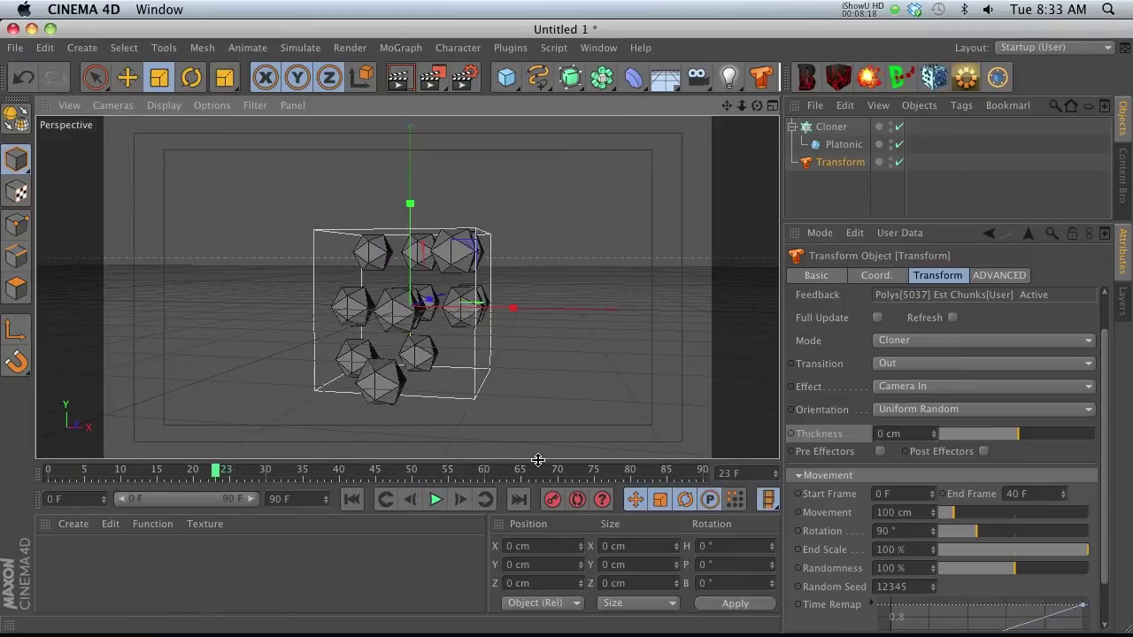
left_click(911, 394)
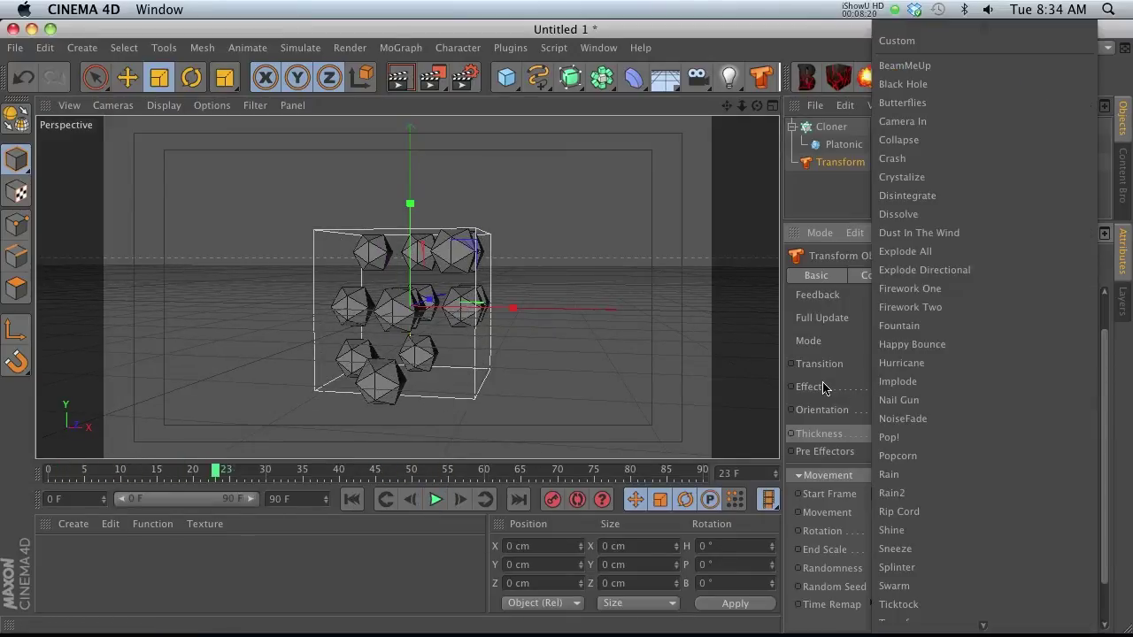
Step: Set the effect to Custom with P.Y 200 cm and scale 0, then play it
left_click(898, 40)
left_click(993, 278)
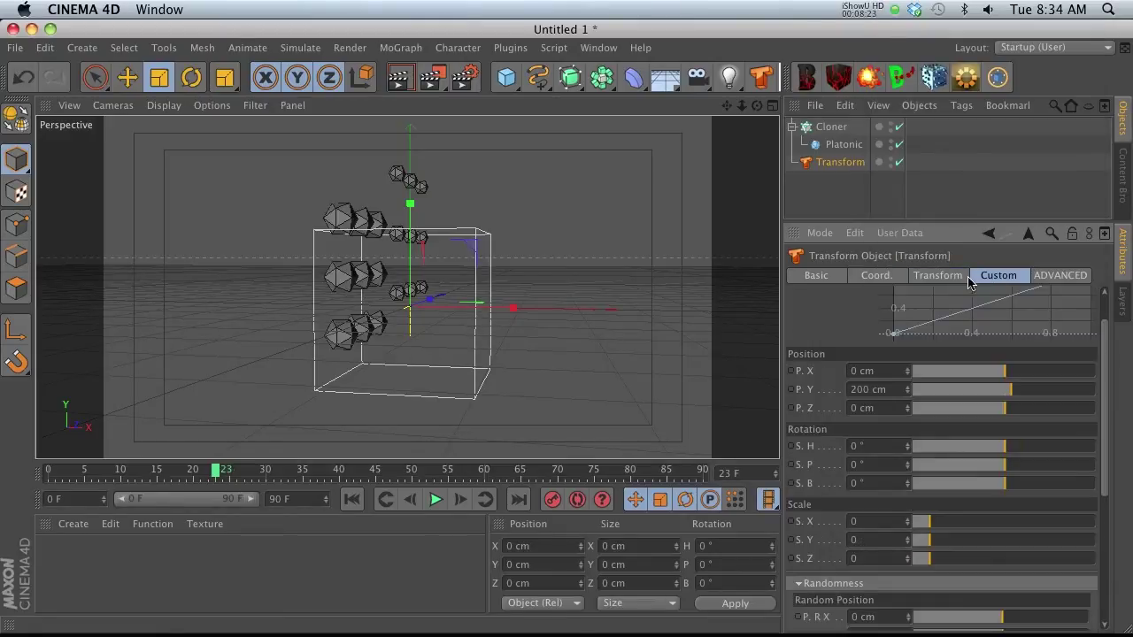
scroll(820, 381, "down", 1)
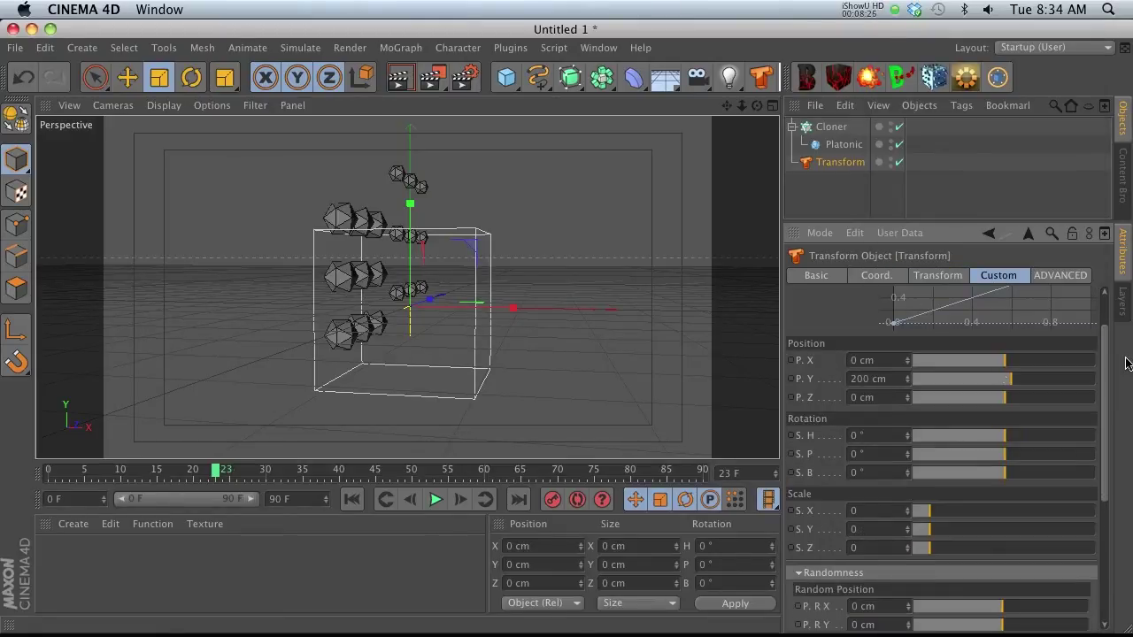
scroll(1108, 351, "down", 1)
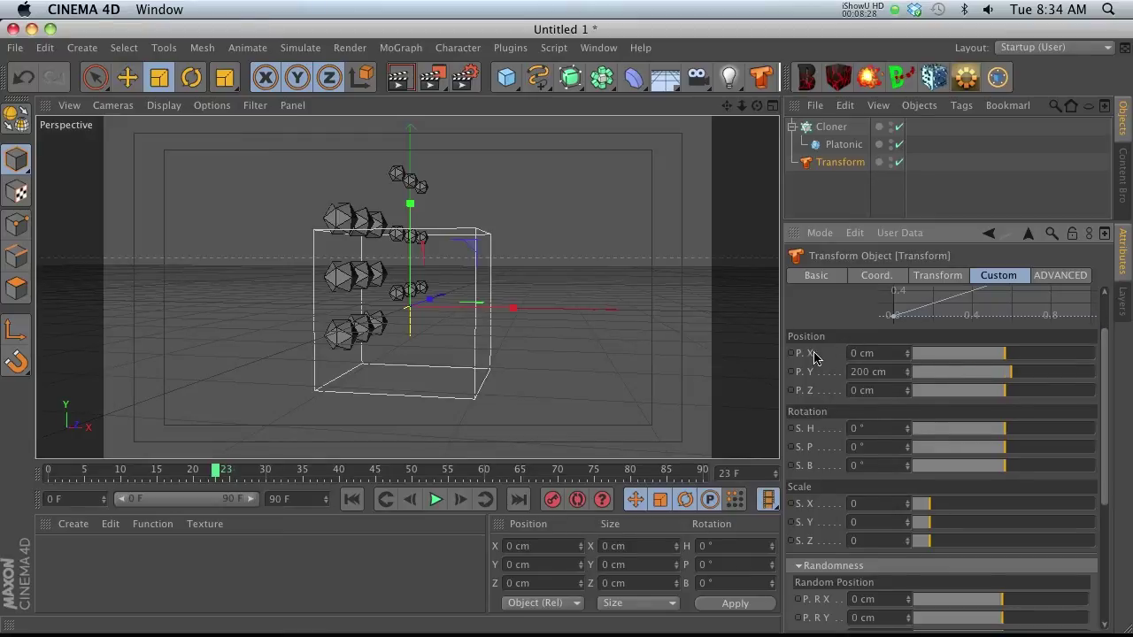
left_click_drag(1104, 364, 1104, 320)
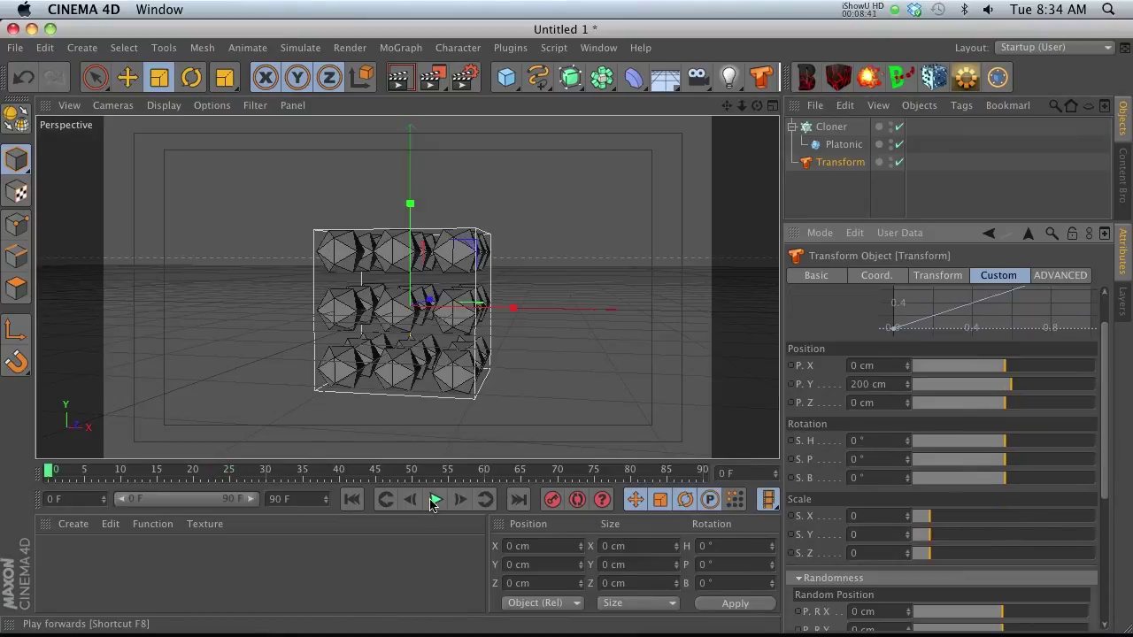
left_click(434, 501)
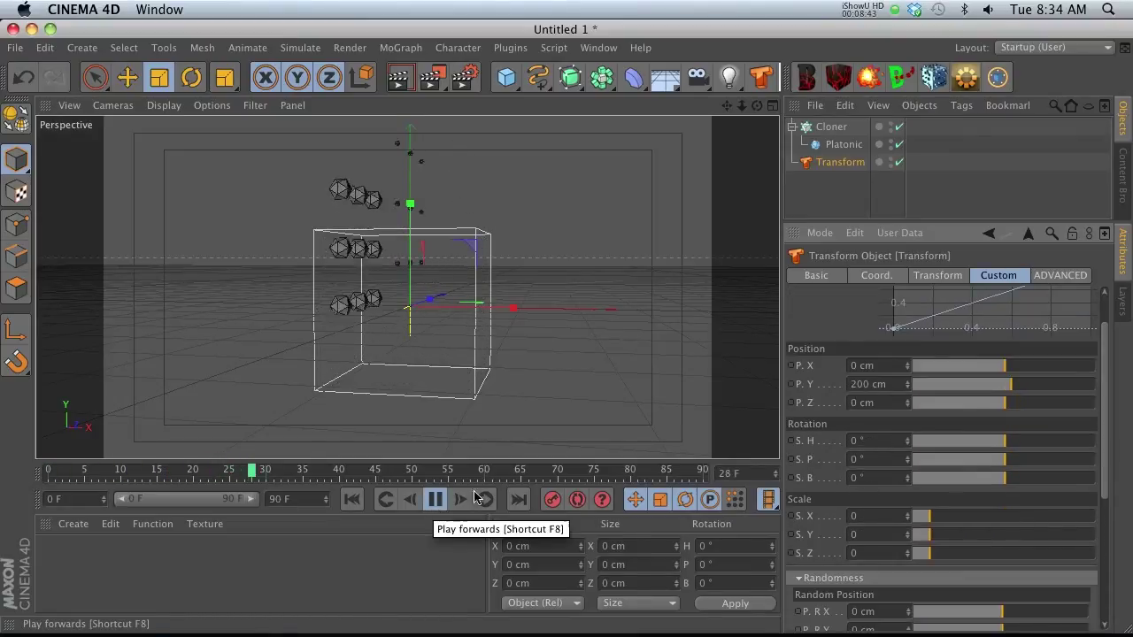
left_click(435, 500)
left_click(351, 499)
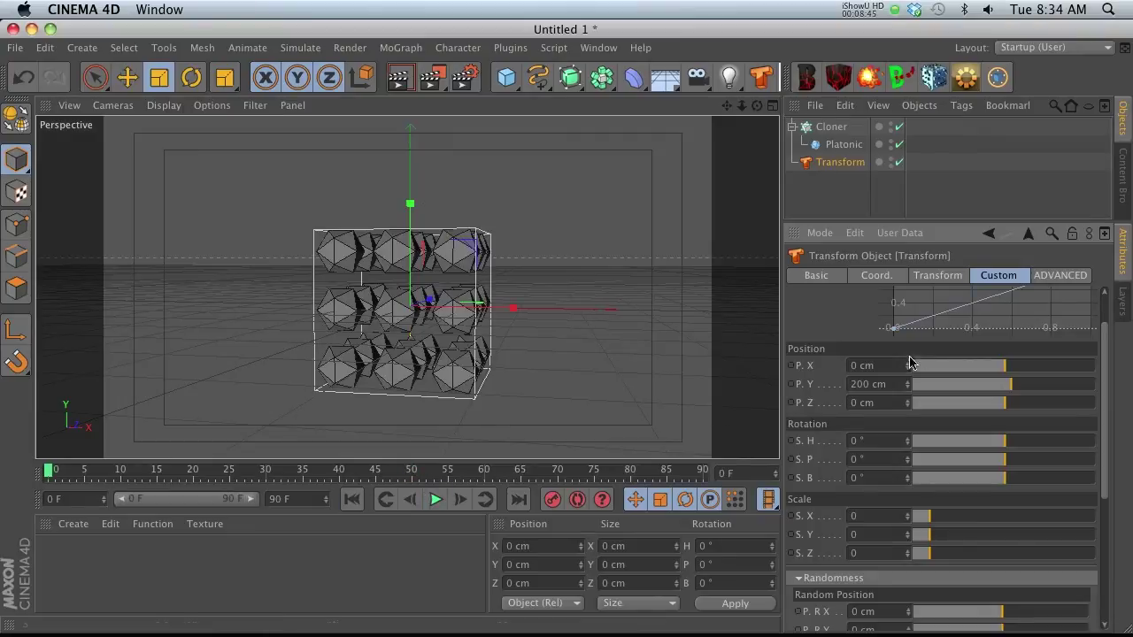
left_click(944, 276)
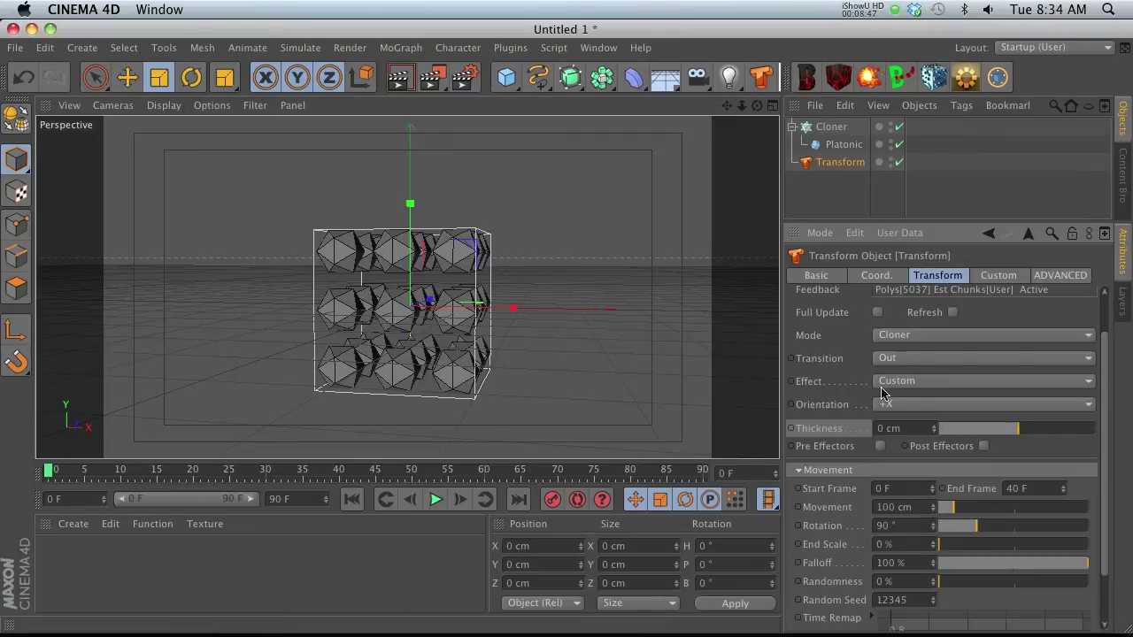
Step: Apply the Sneeze preset with the In (Reverse) transition so the icosahedra reassemble
scroll(1104, 363, "up", 3)
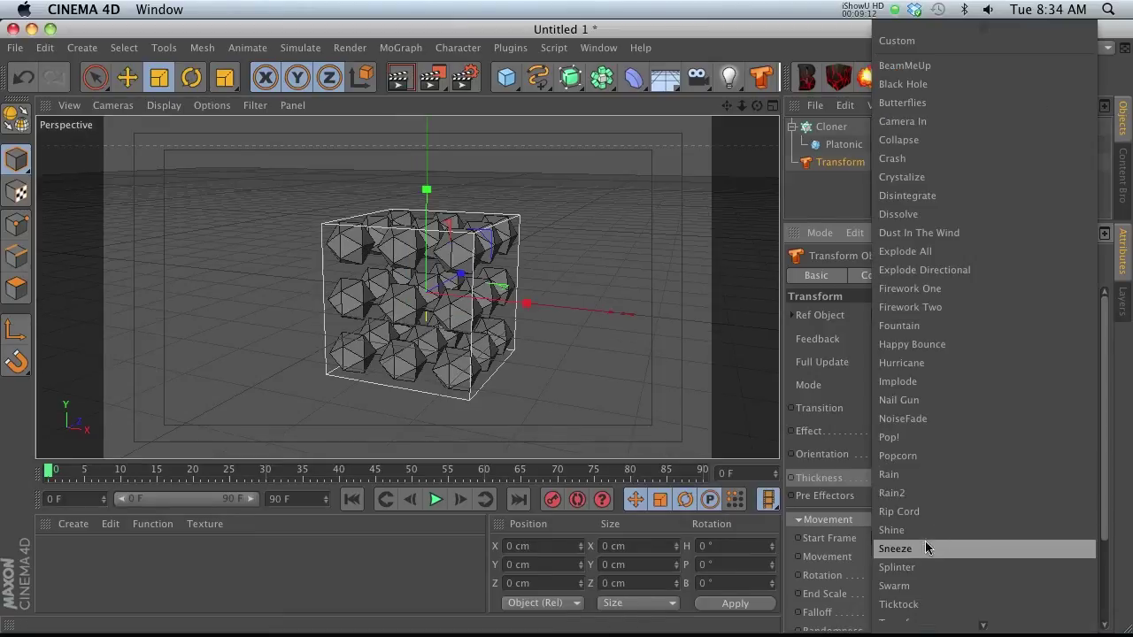
left_click(926, 544)
left_click(435, 500)
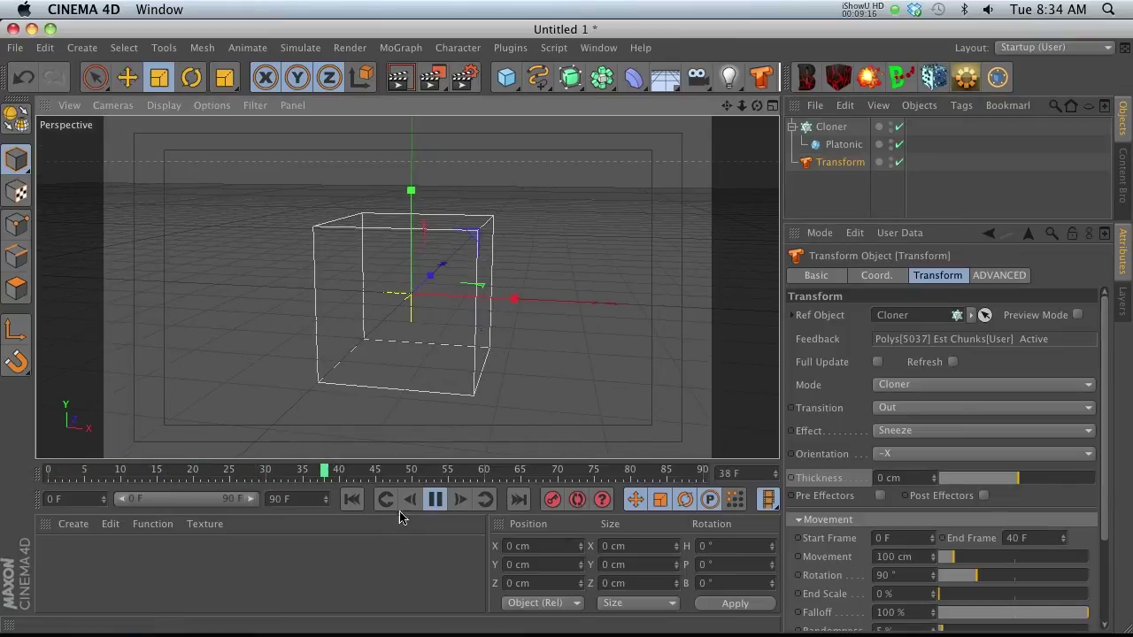
left_click(899, 409)
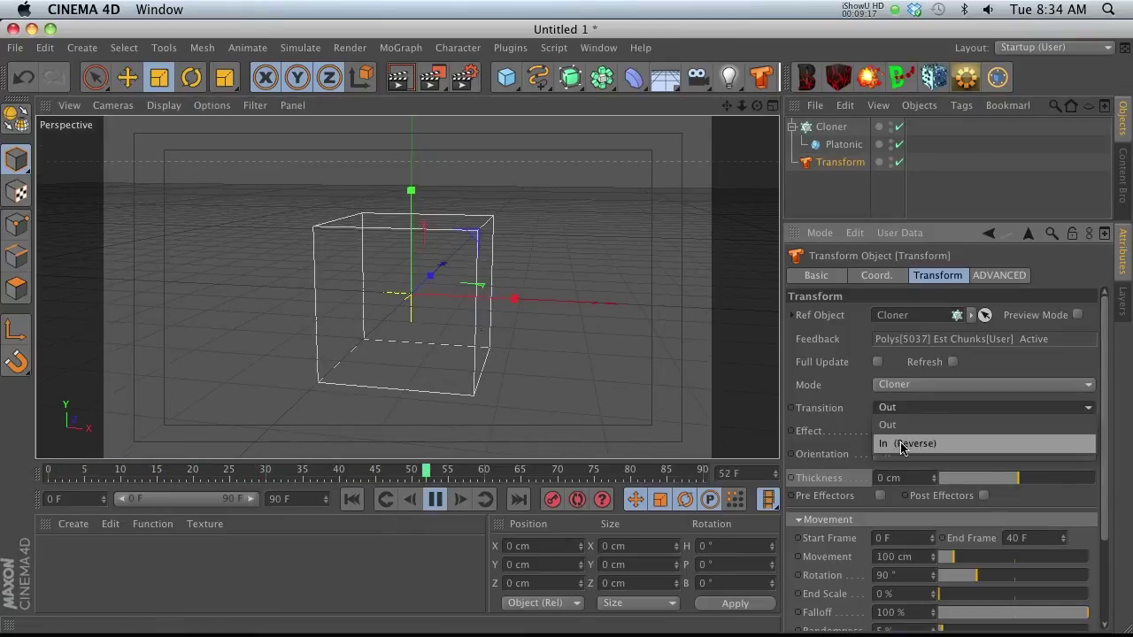
left_click(351, 500)
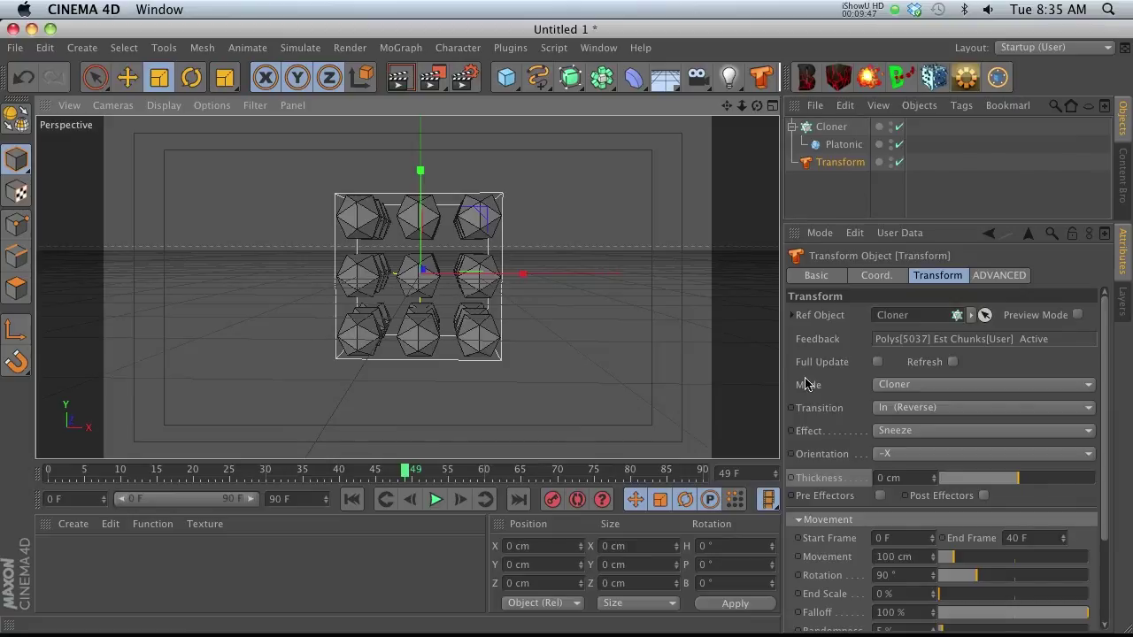
left_click_drag(1104, 375, 1104, 438)
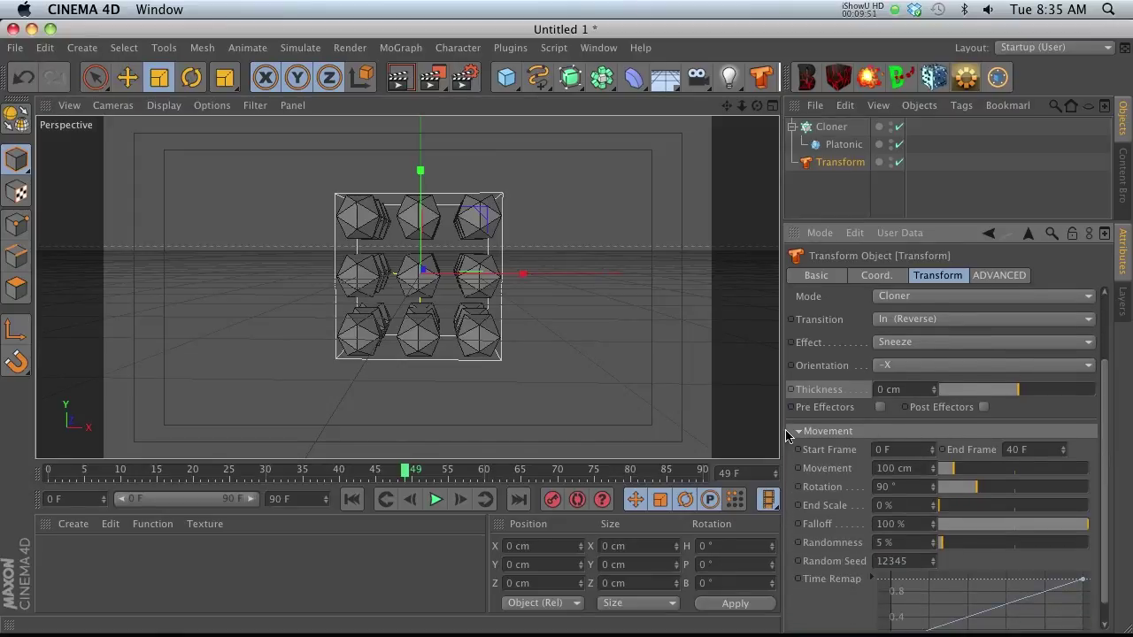